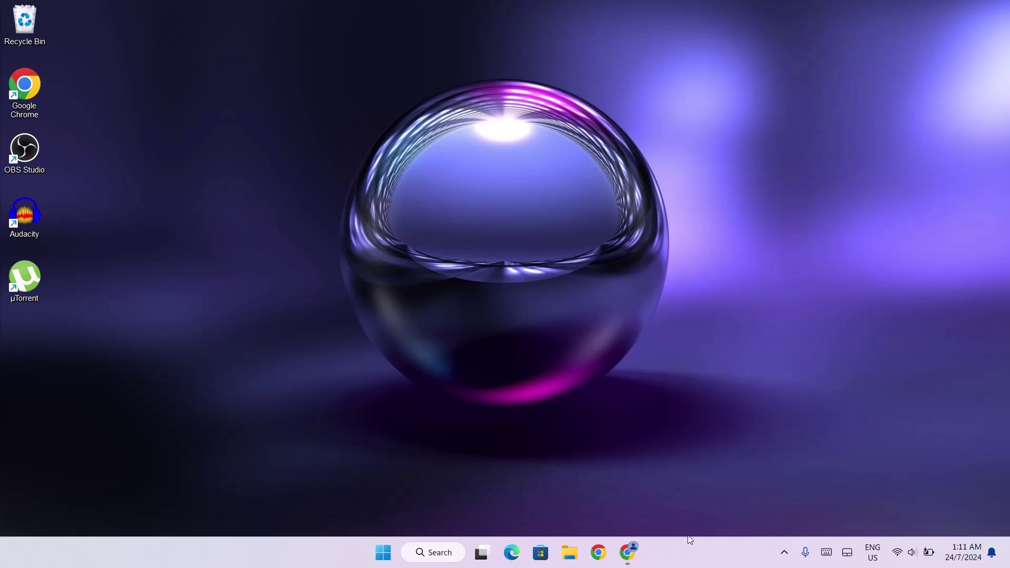
- Download the 7TSP GUI 2019 Edition zip from its DeviantArt page in Chrome
left_click(628, 553)
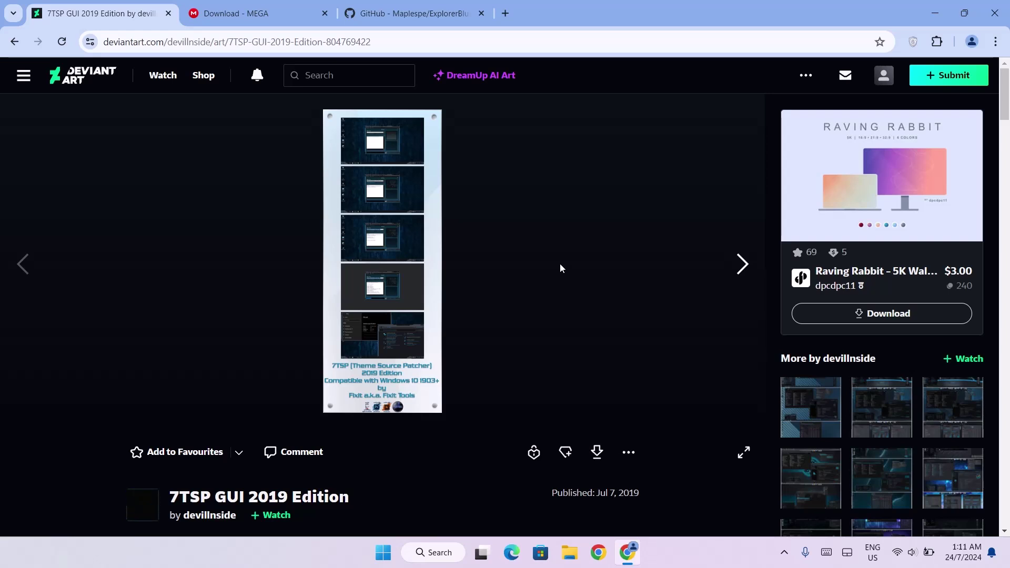
left_click(598, 452)
left_click(599, 453)
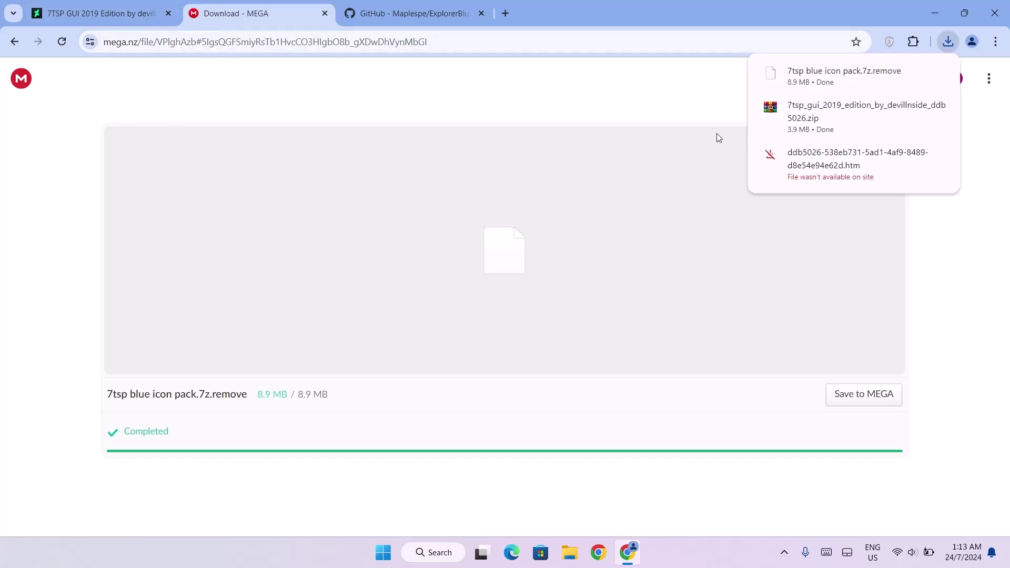
- Rename the downloaded icon pack to '7tsp blue icon pack.7z' by dropping the '.remove' extension
left_click(914, 73)
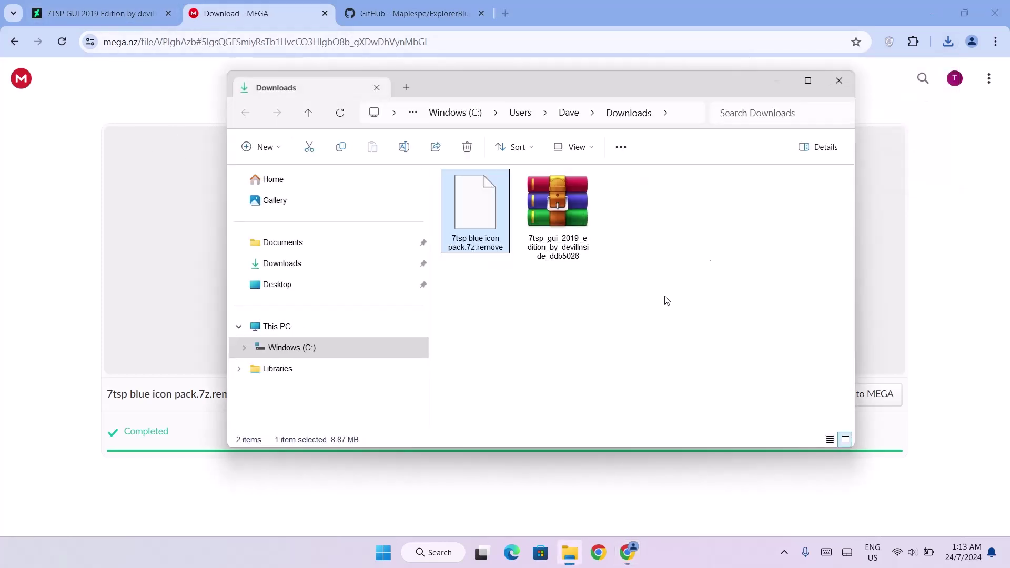
left_click(809, 80)
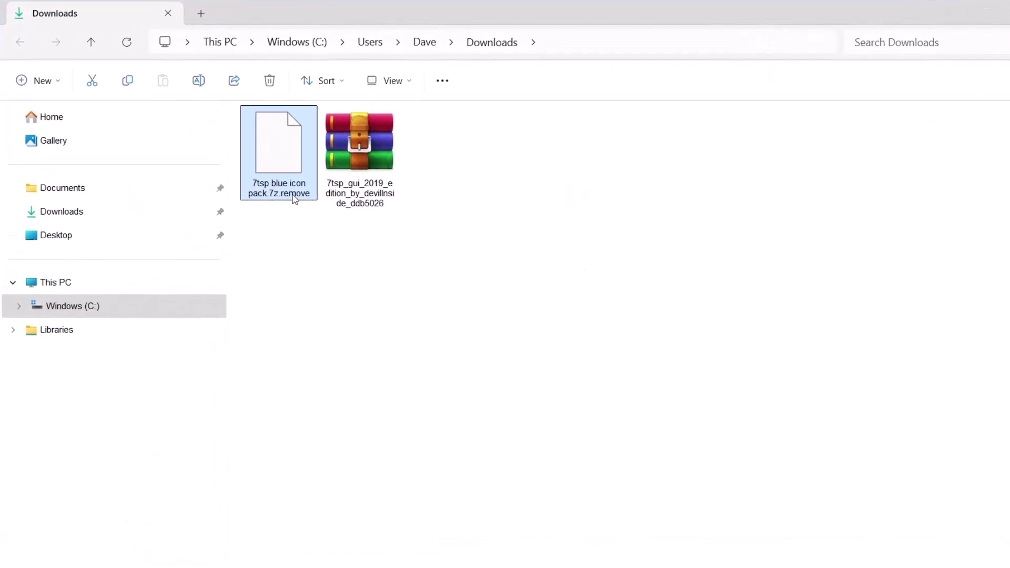
mouse_move(294, 197)
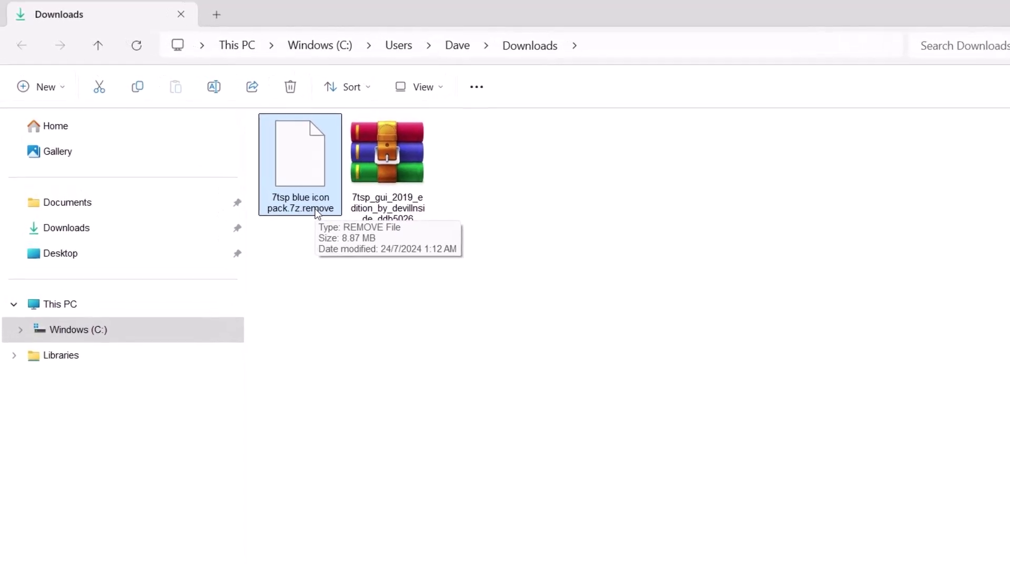
left_click(322, 213)
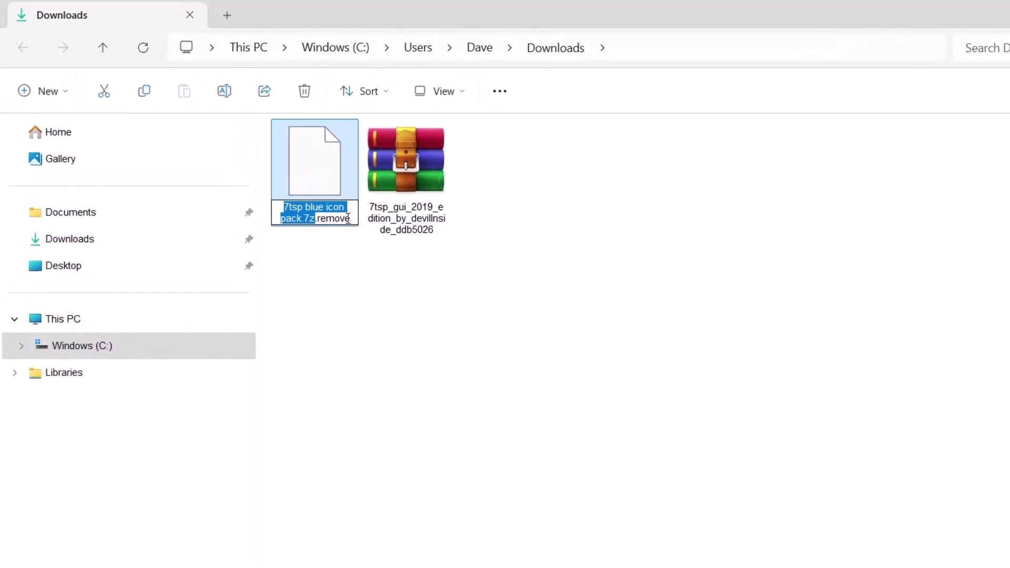
left_click_drag(348, 218, 324, 230)
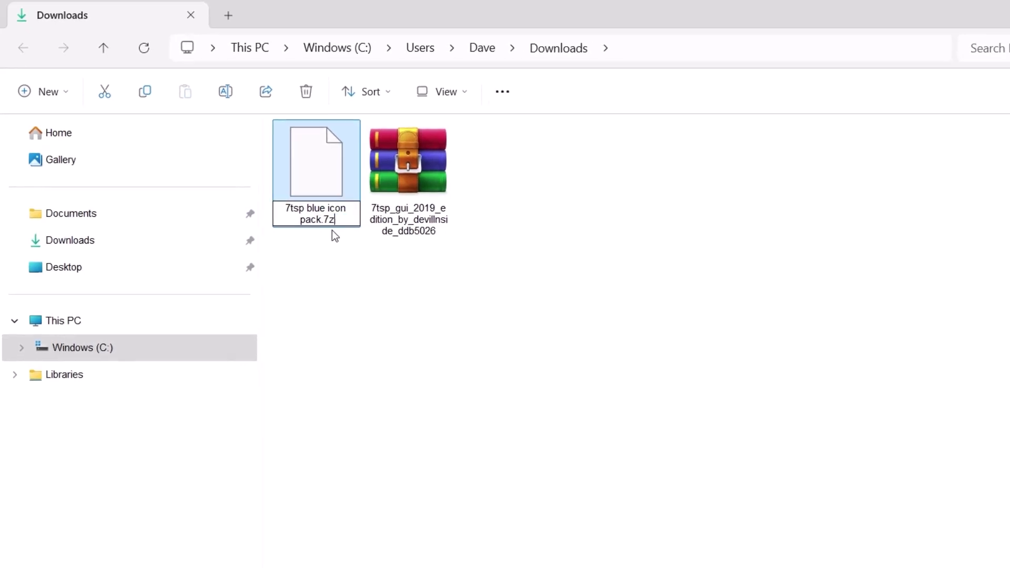
key("Return")
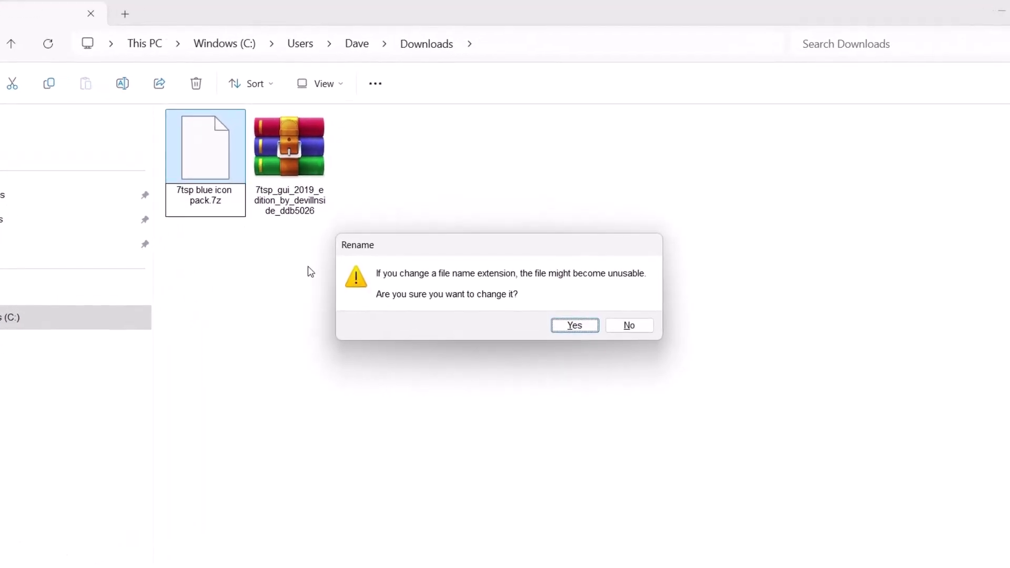
left_click(576, 326)
- Extract the 7tsp GUI zip into Downloads with WinRAR's Extract Here
left_click(298, 164)
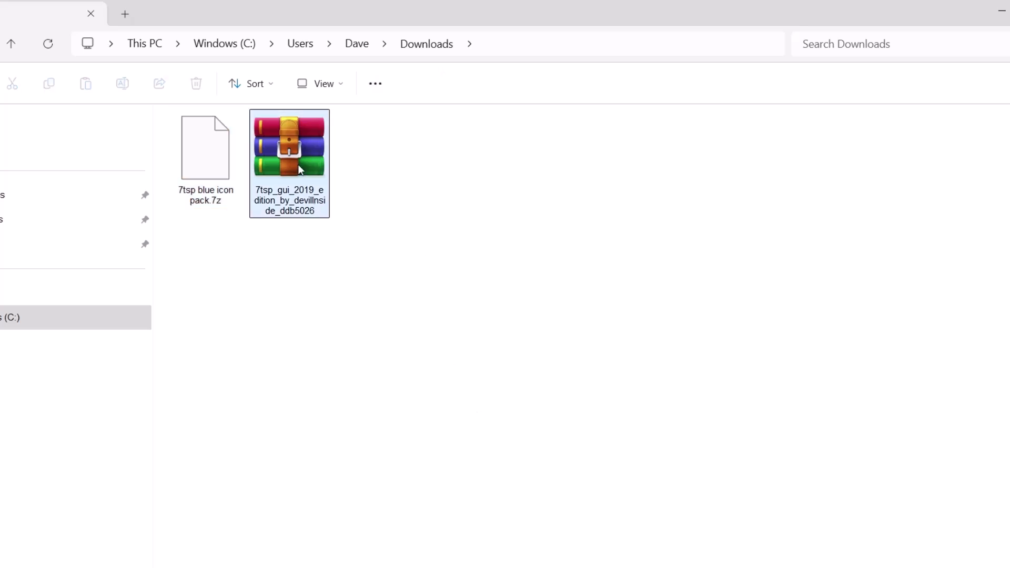
right_click(297, 165)
mouse_move(402, 421)
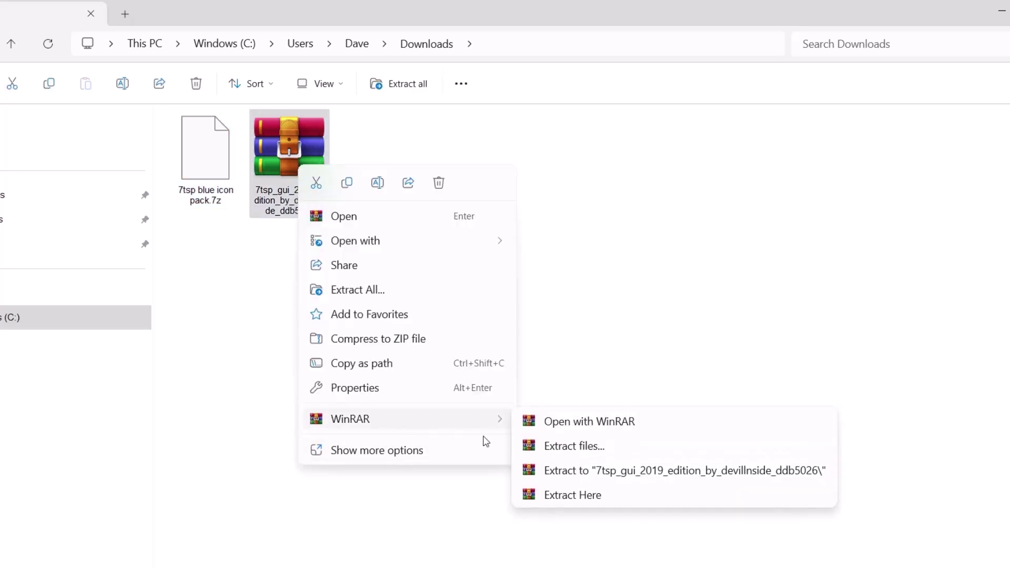
left_click(599, 497)
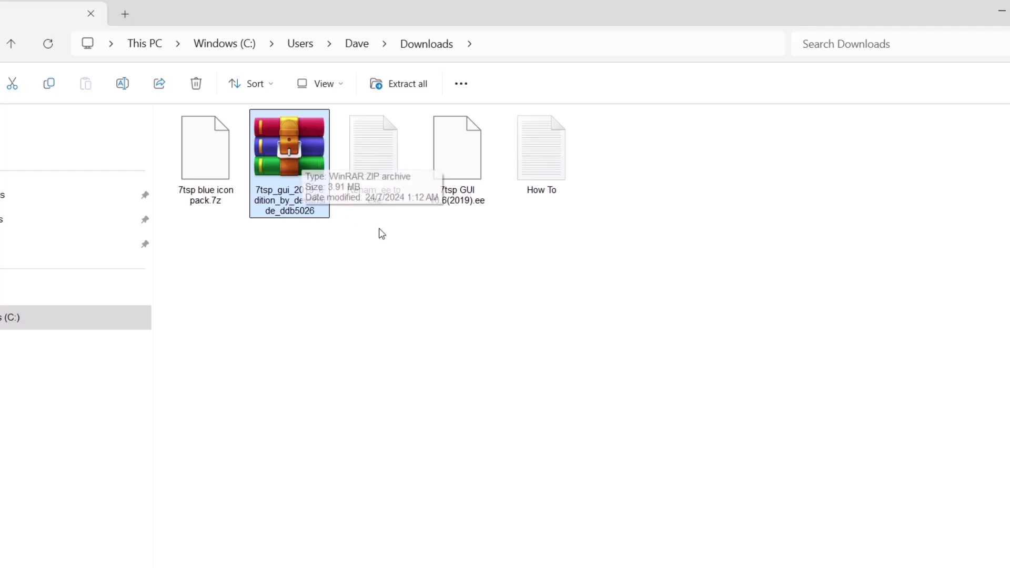
- Rename '7tsp GUI v0.6 (2019).ee' to '.exe' and confirm the extension change
left_click(478, 205)
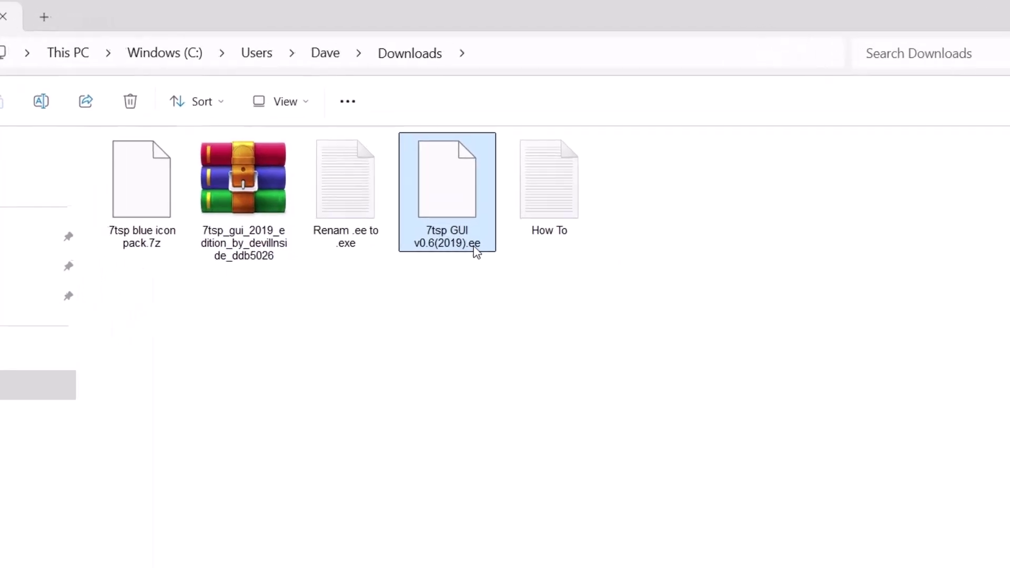
left_click(474, 246)
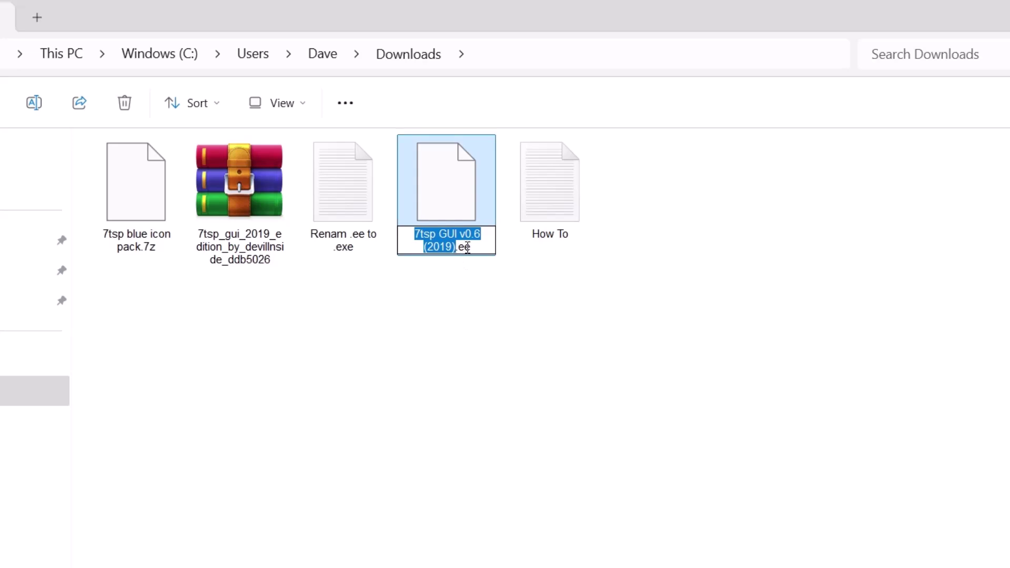
left_click(465, 247)
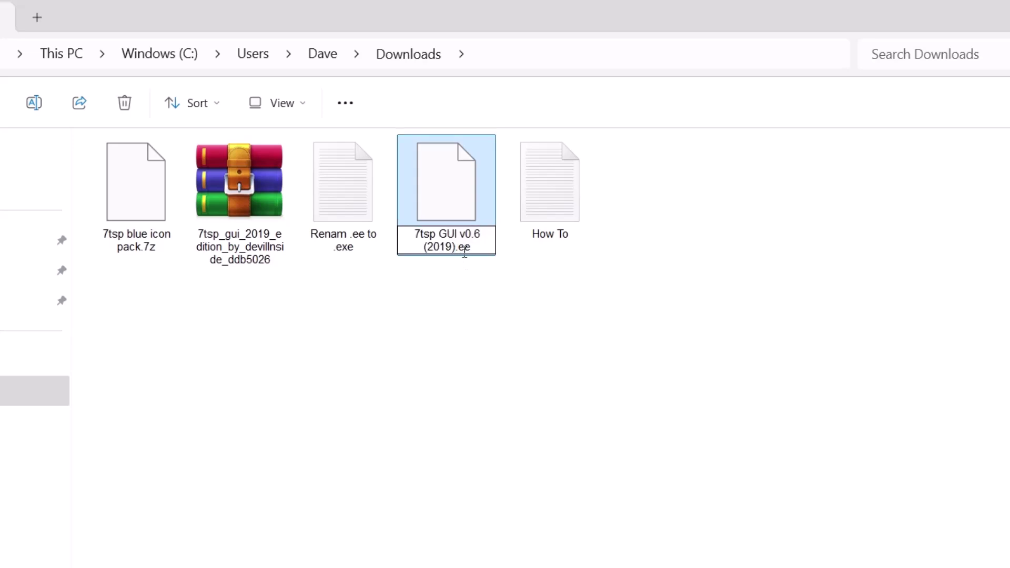
type("x")
key("Return")
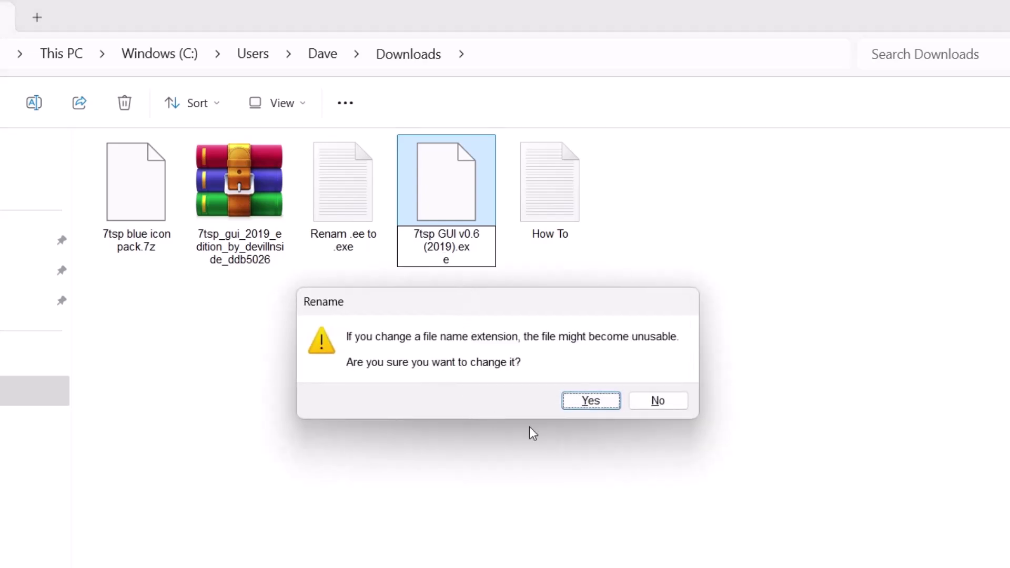
left_click(608, 402)
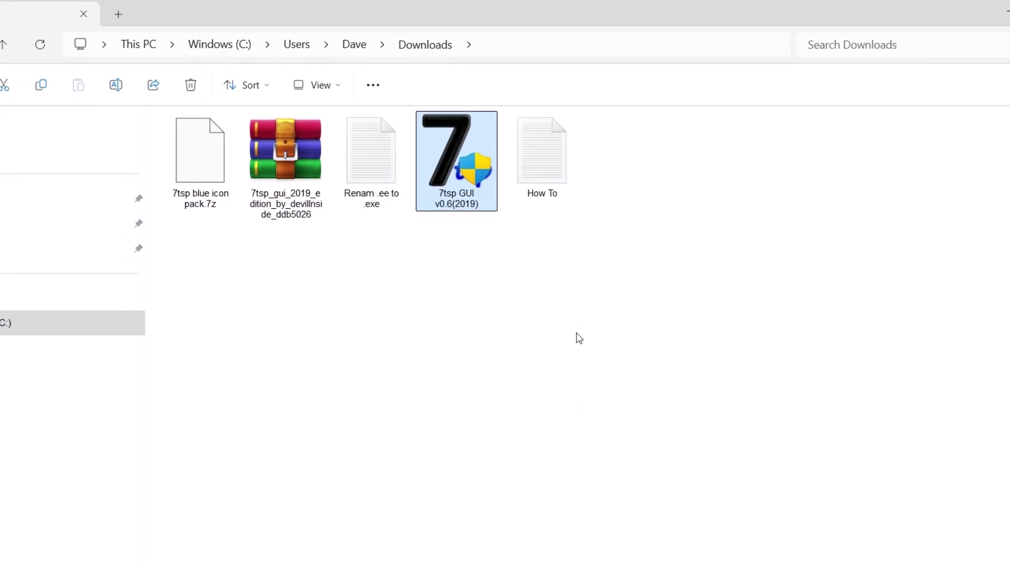
- Launch the patcher, add '7tsp blue icon pack.7z' from Downloads as a custom pack, and start patching
double_click(457, 148)
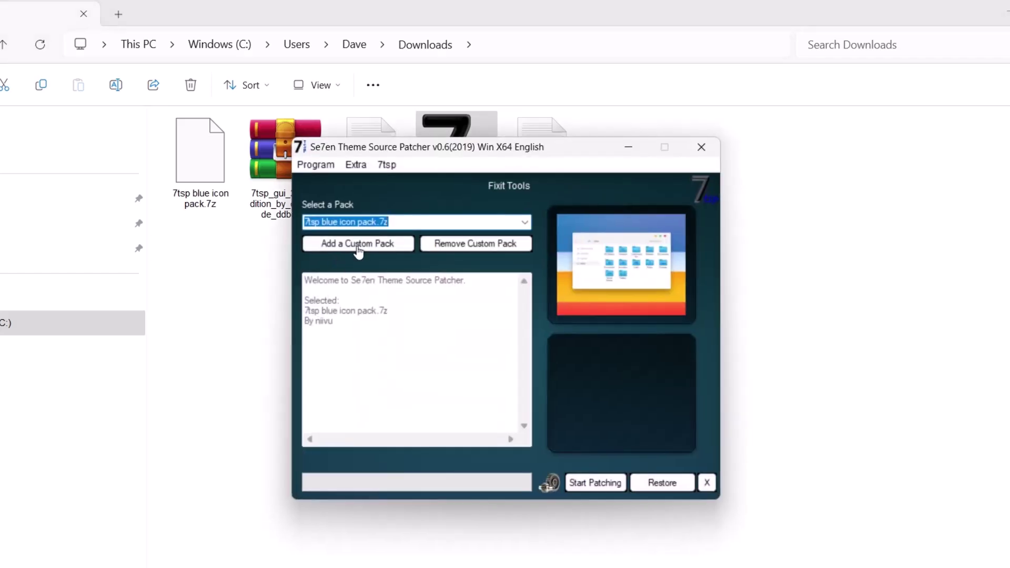
left_click(359, 251)
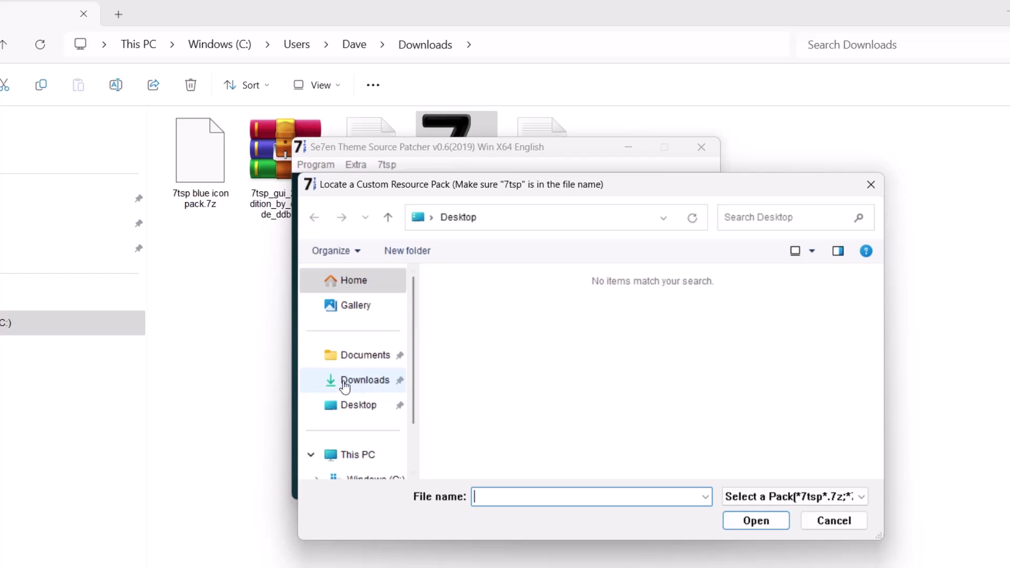
left_click(345, 386)
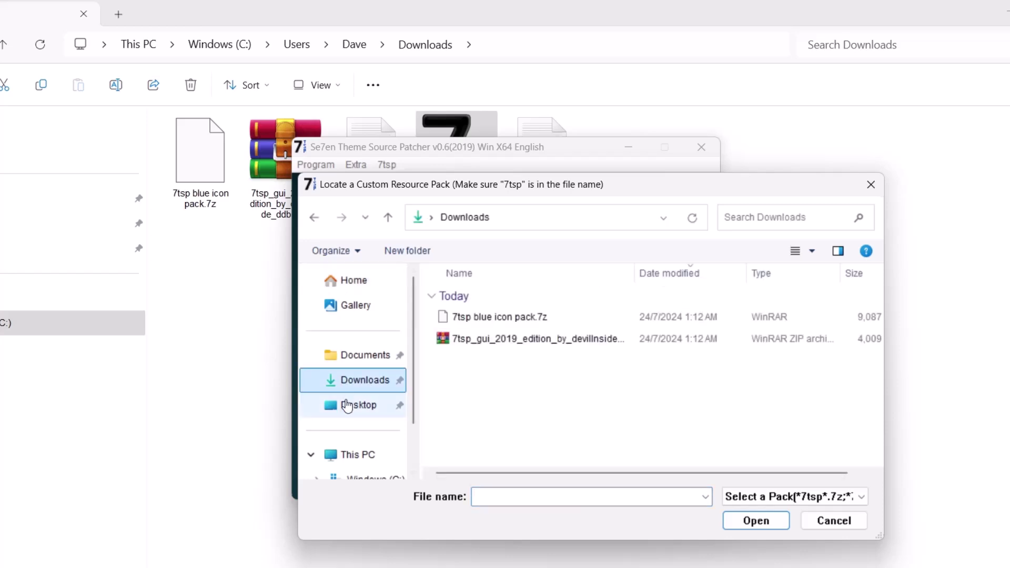
left_click(504, 317)
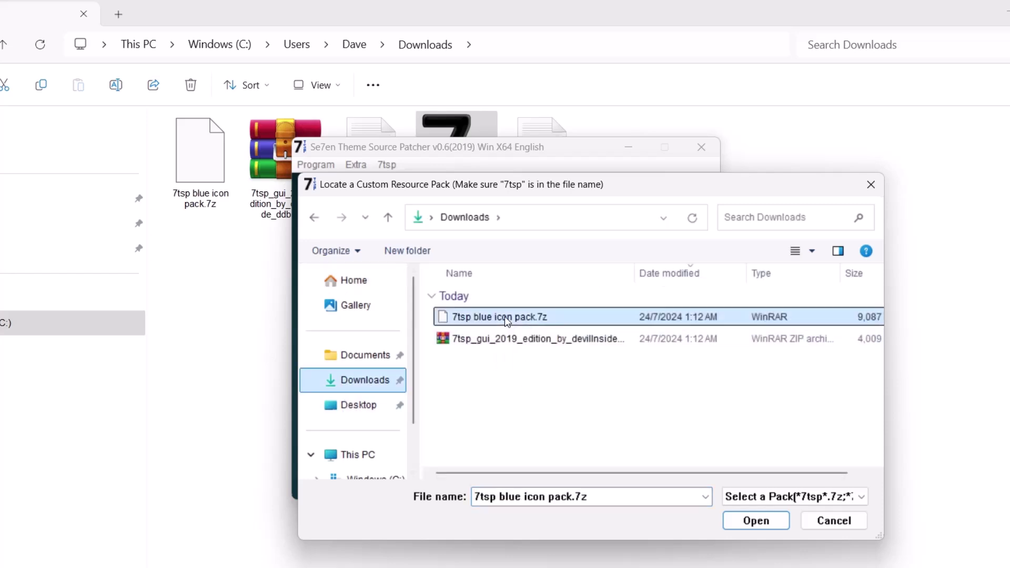
left_click(756, 521)
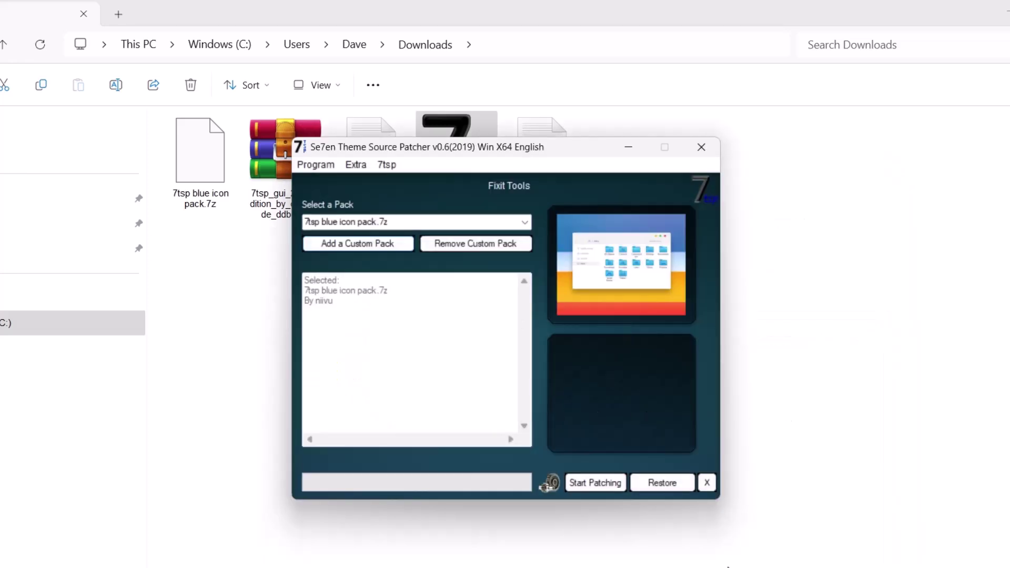
left_click(603, 485)
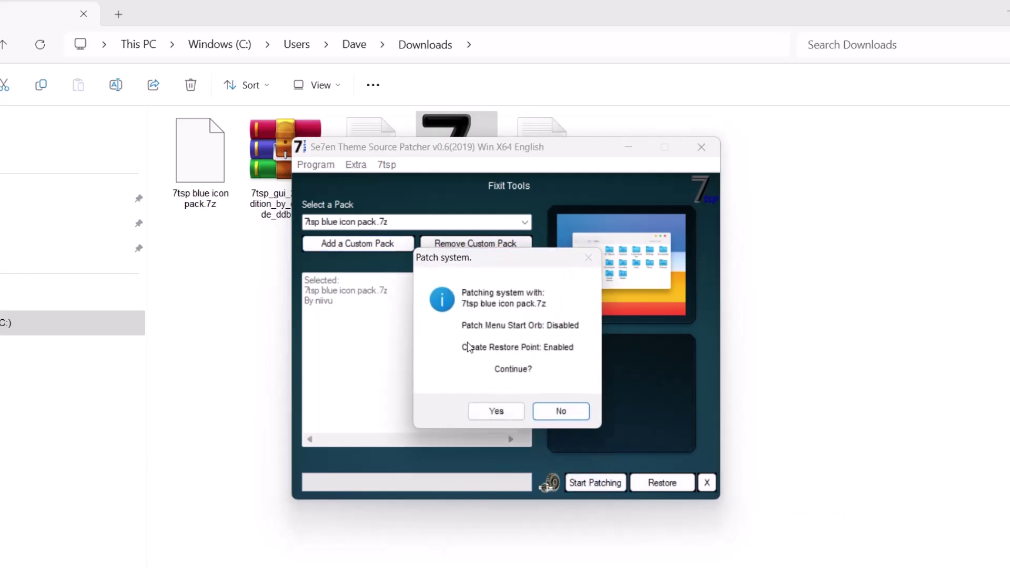
- Confirm patching with the blue icon pack and decline the reboot
left_click(496, 413)
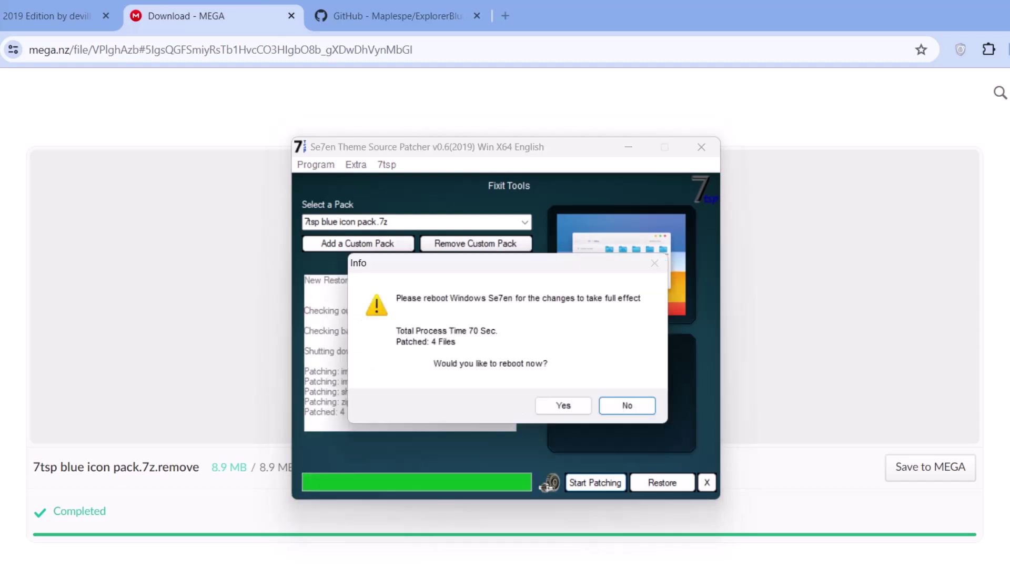
left_click(1005, 19)
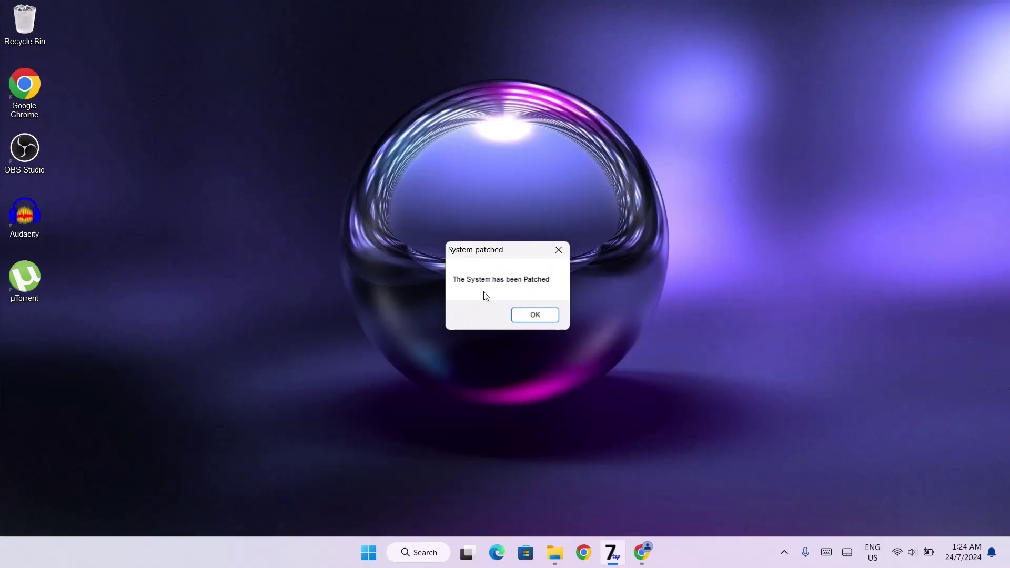
- Check the blue folder icons on Windows (C:) in File Explorer, then return to the ExplorerBlurMica GitHub page
left_click(535, 314)
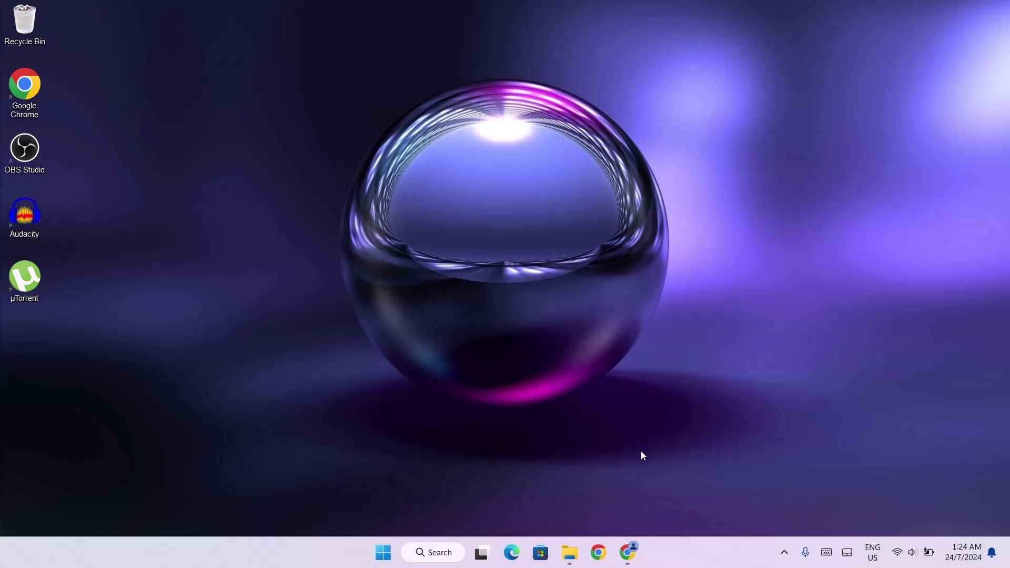
left_click(569, 552)
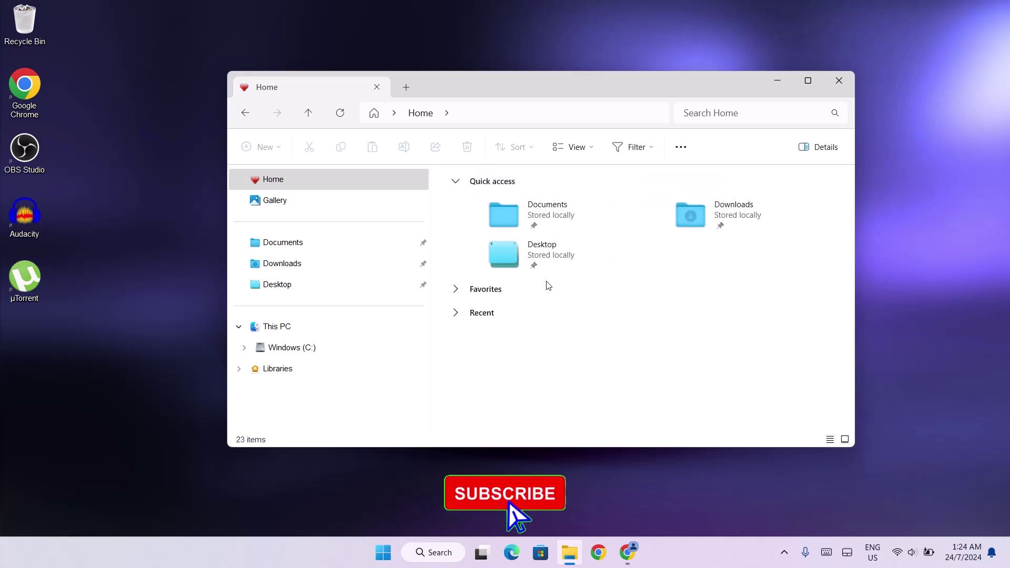
left_click(293, 348)
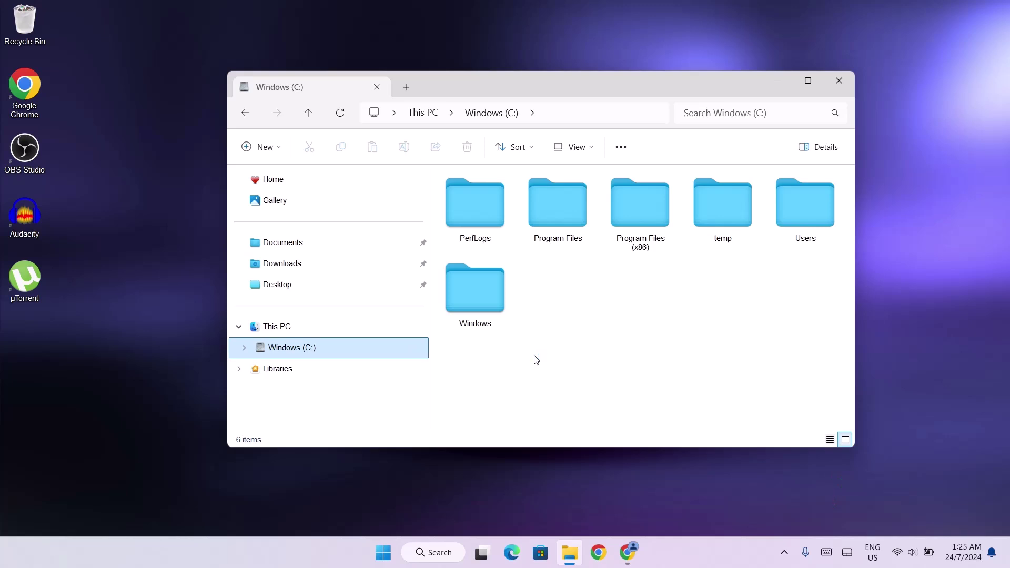
left_click(628, 553)
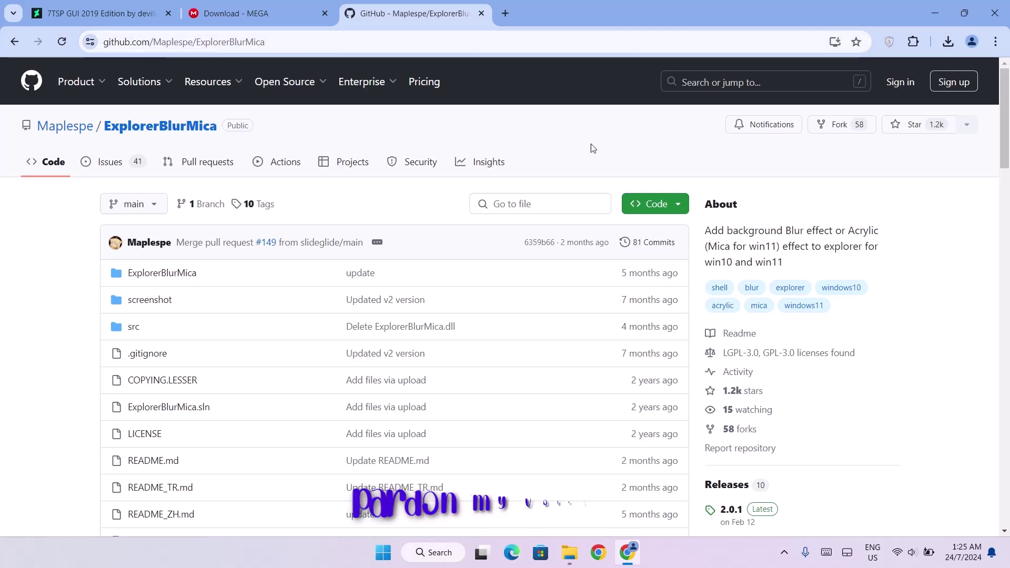
- Download Release_x64.zip from the ExplorerBlurMica 2.0.1 release and show it in Downloads
scroll(1007, 153, "down", 3)
left_click_drag(1006, 153, 1006, 176)
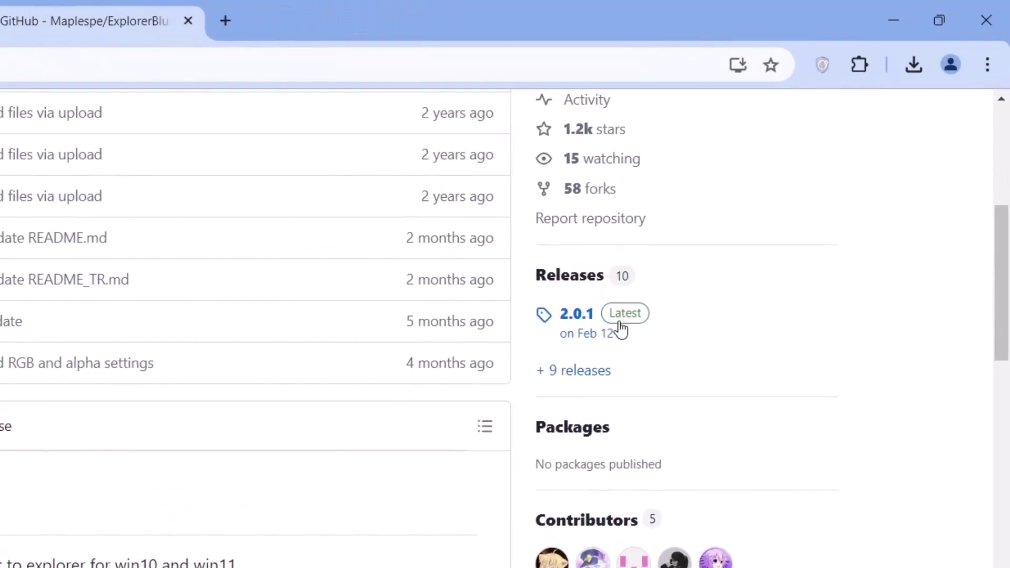
left_click(640, 319)
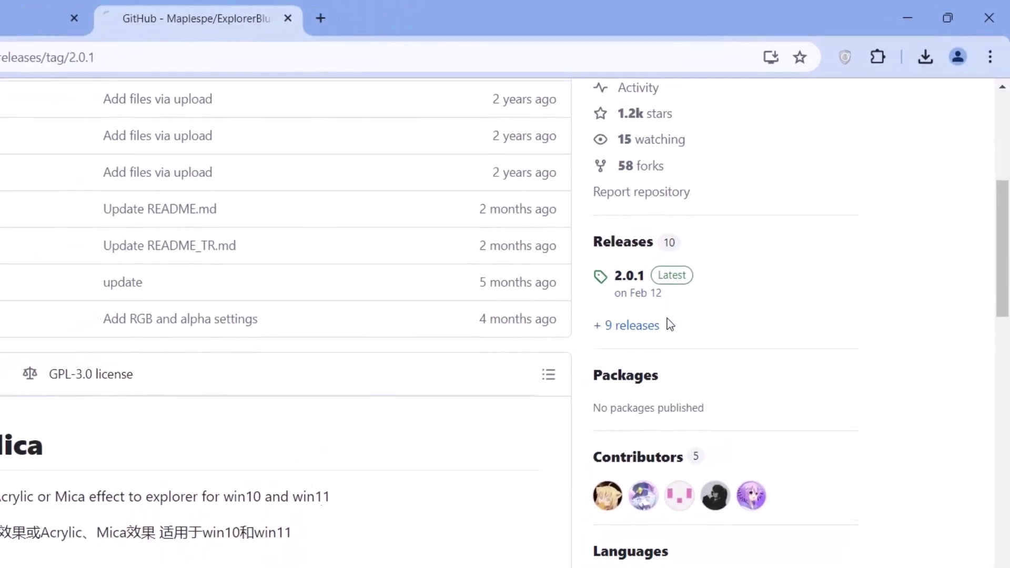
scroll(1003, 256, "down", 3)
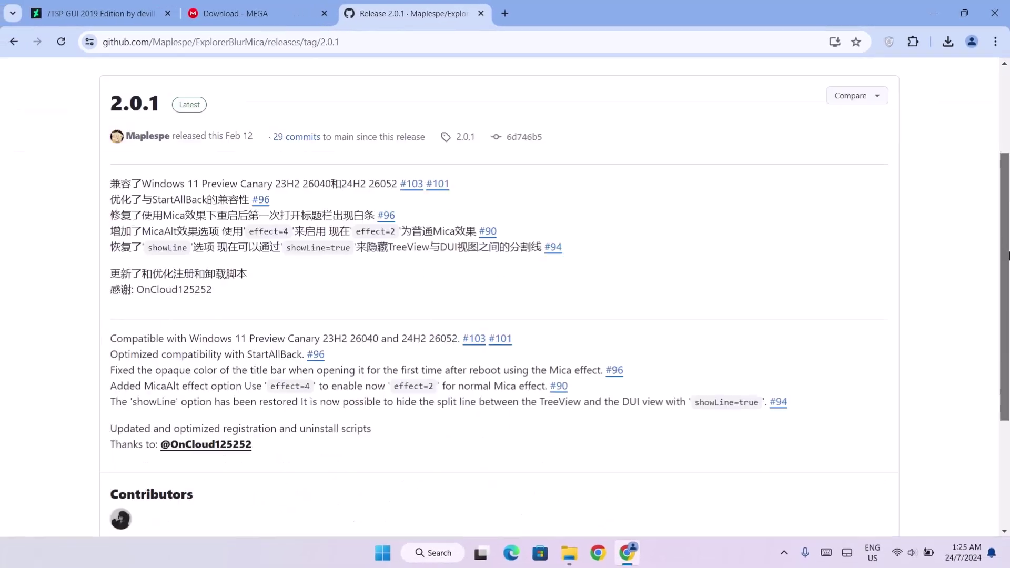
scroll(1007, 257, "down", 4)
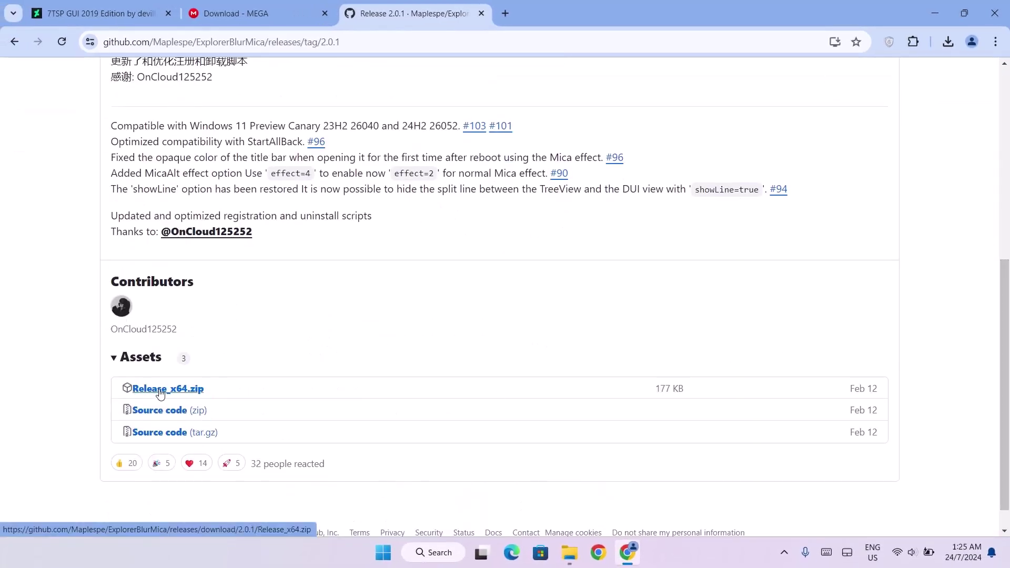
left_click(161, 393)
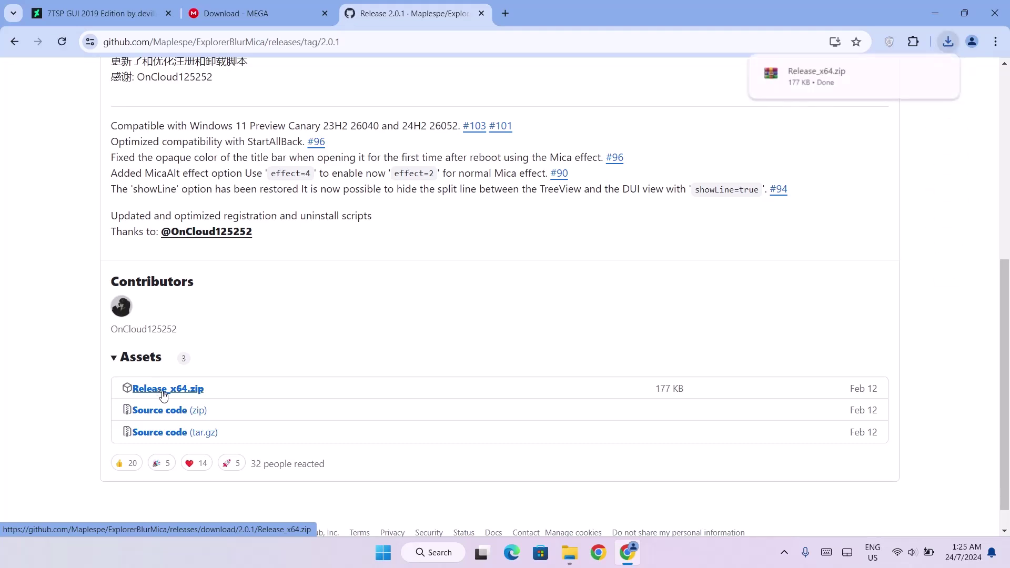
left_click(915, 72)
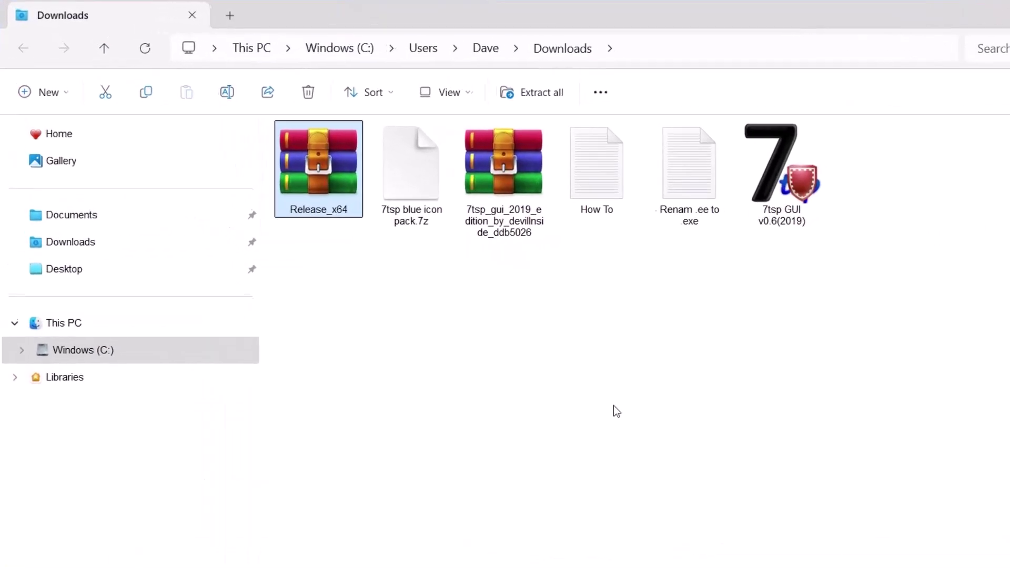
- Extract Release_x64.zip into its own Release folder with WinRAR
right_click(329, 209)
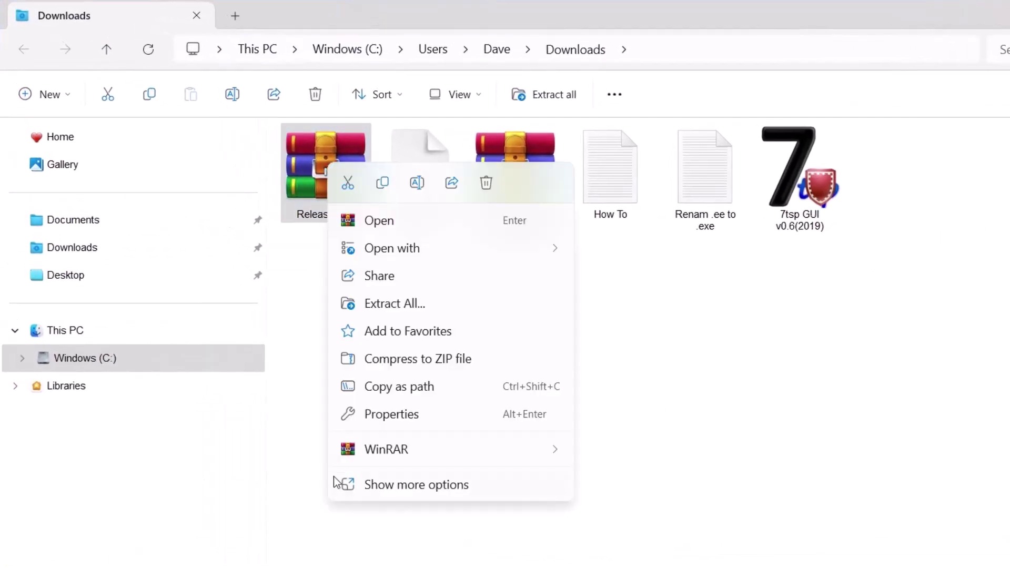
mouse_move(417, 450)
left_click(656, 508)
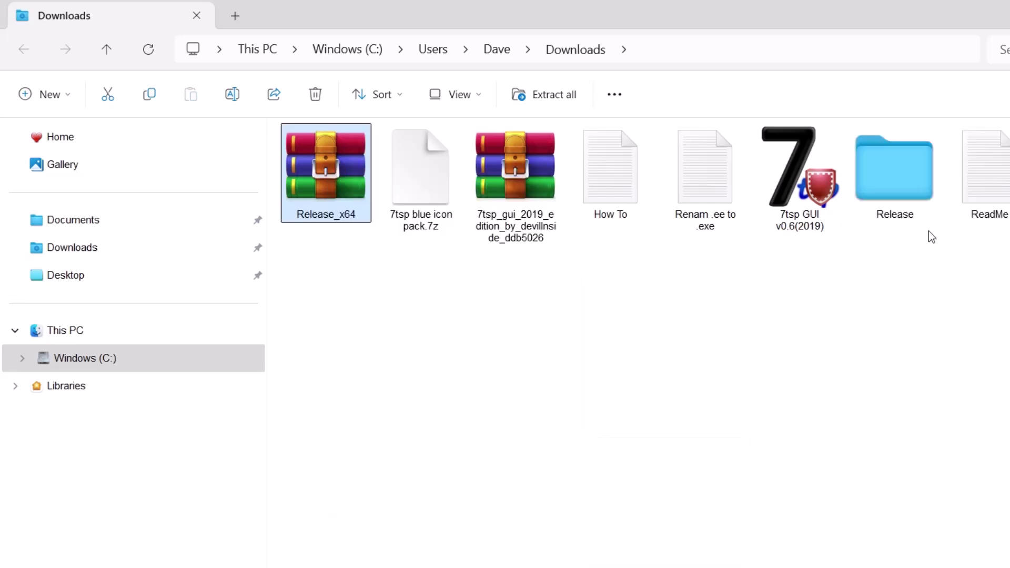
- Run the register script in the Release folder to register ExplorerBlurMica.dll
left_click(899, 174)
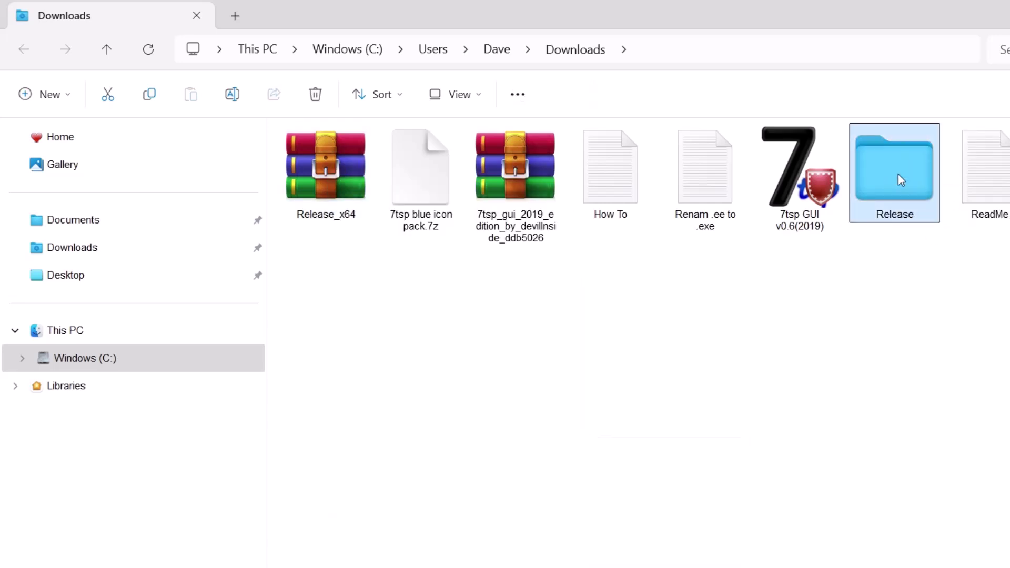
double_click(899, 180)
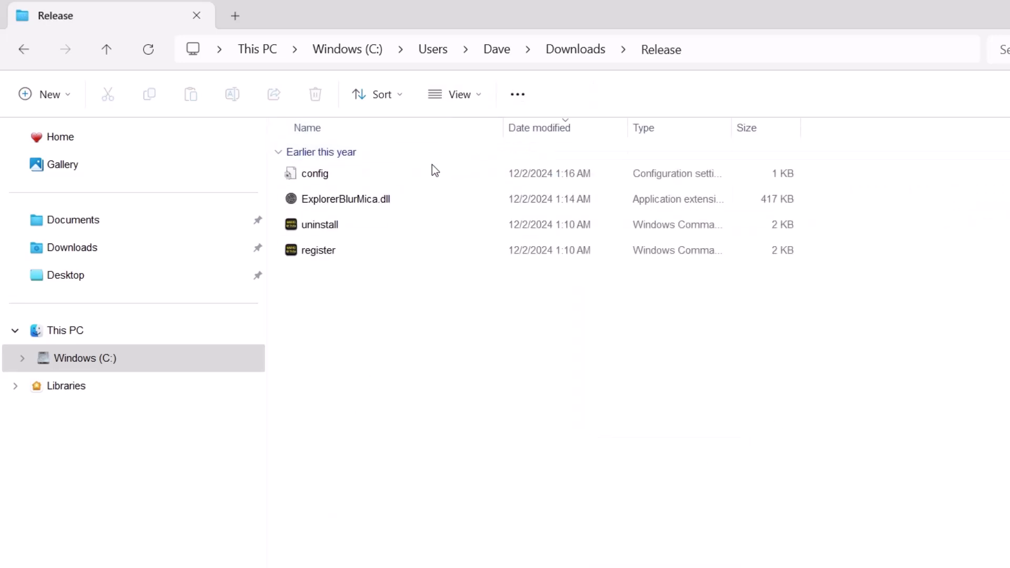
double_click(401, 251)
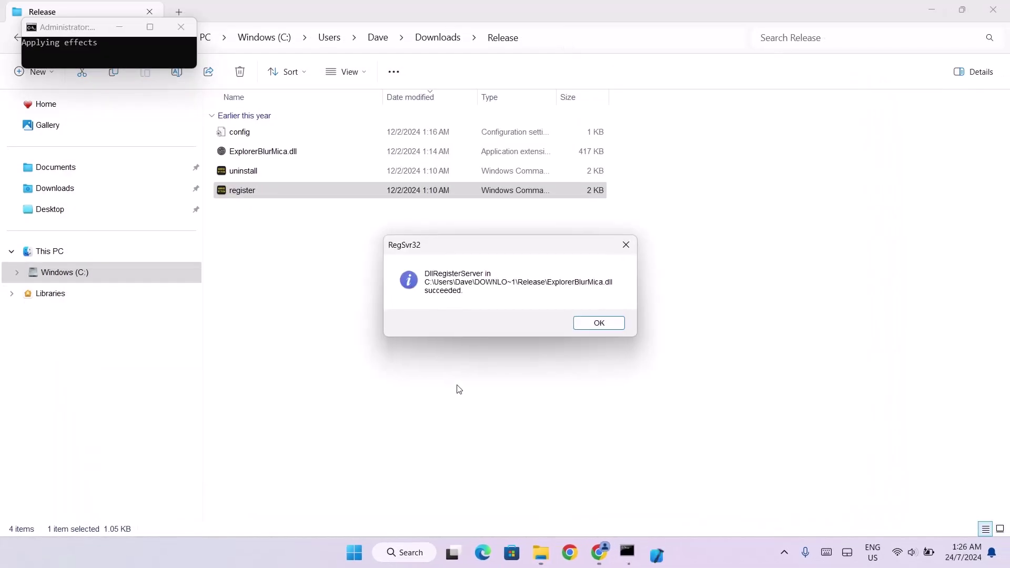
left_click(611, 328)
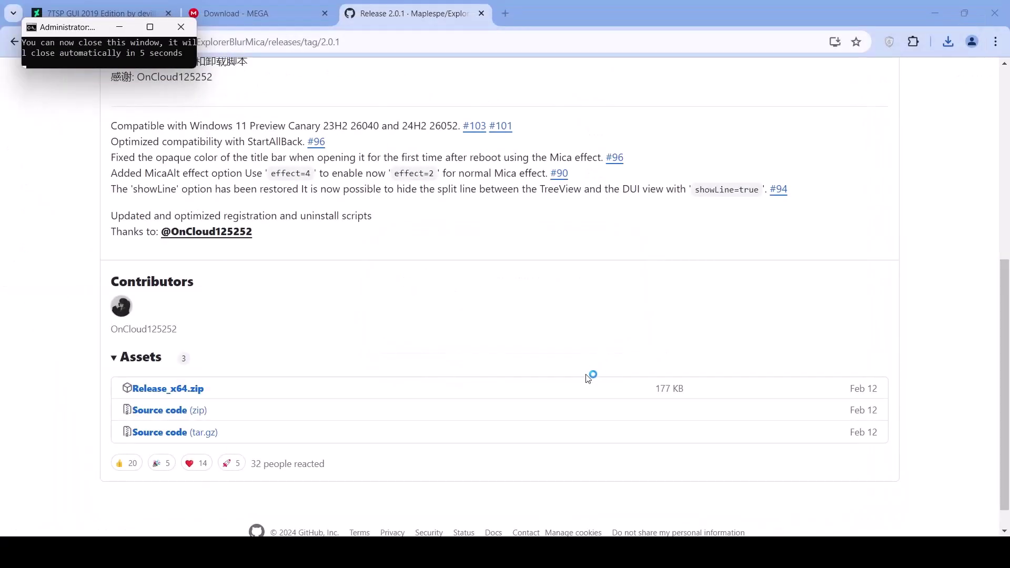
- Minimize Chrome and open Downloads > Release in a new File Explorer window, selecting config.ini
left_click(940, 12)
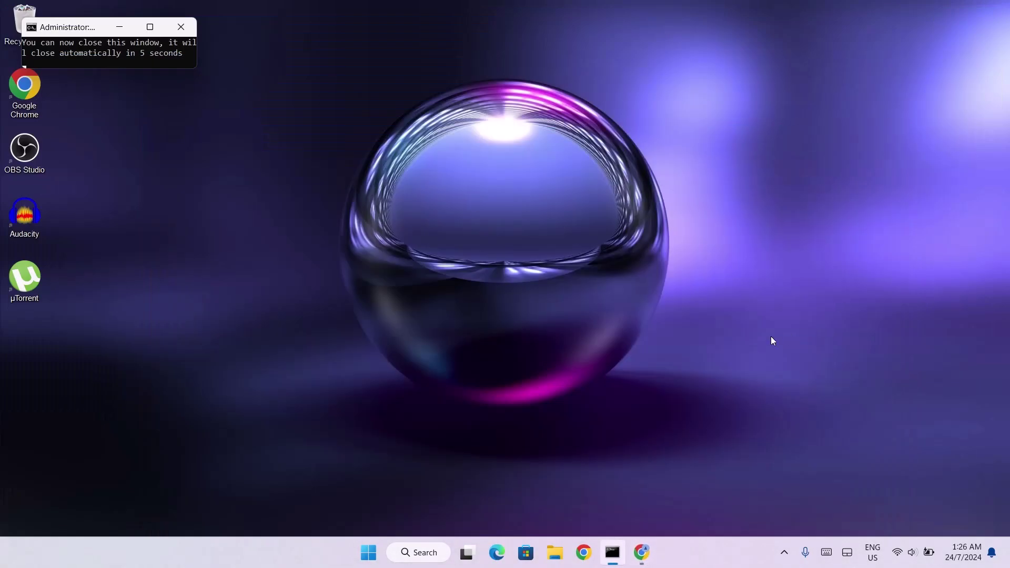
left_click(556, 551)
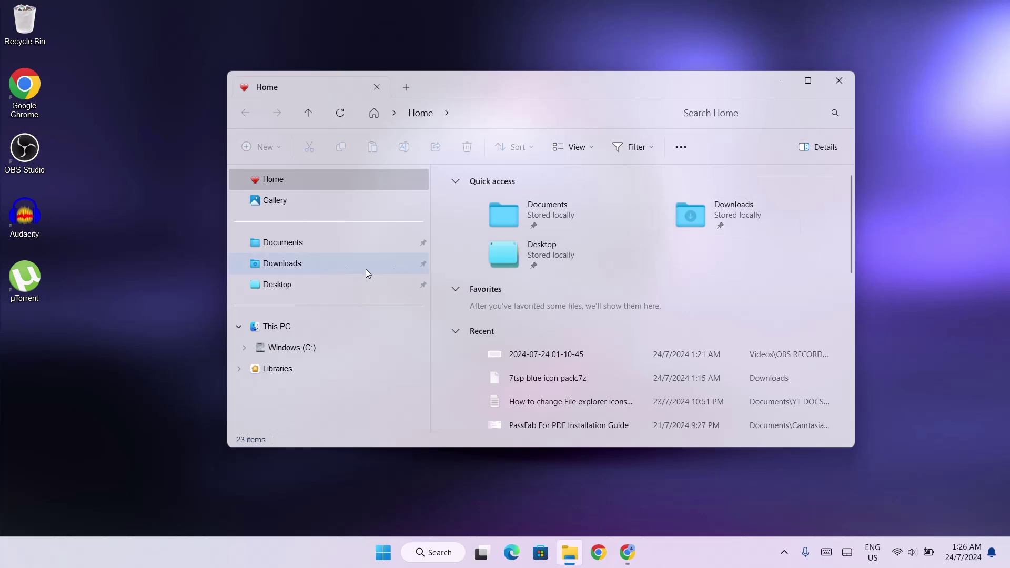
left_click(311, 271)
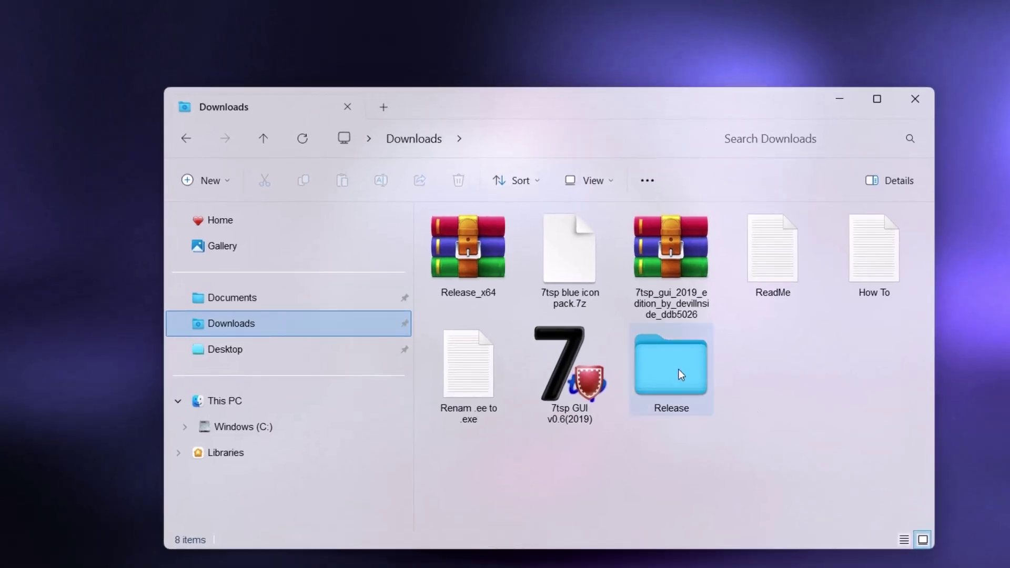
double_click(675, 369)
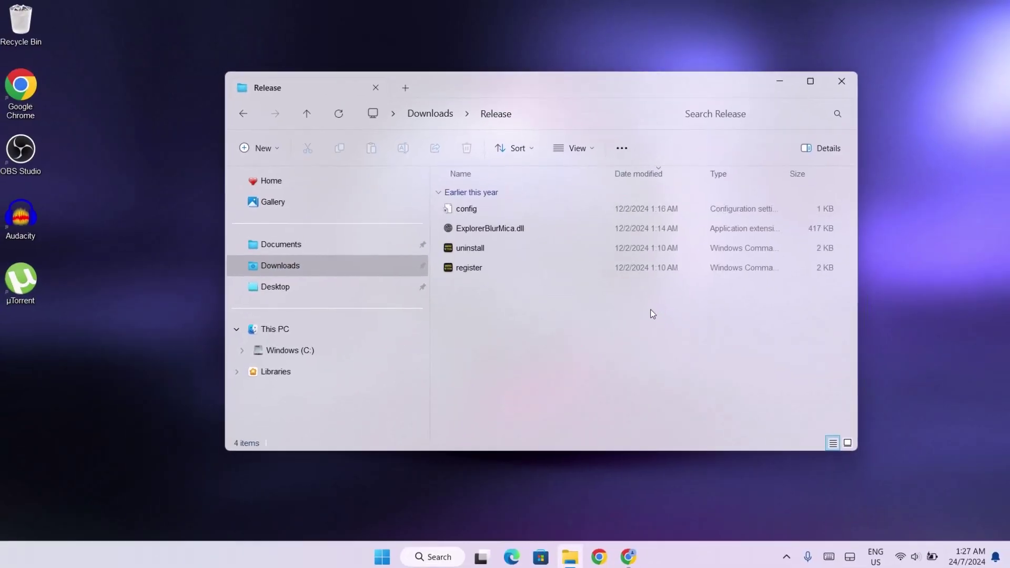
left_click(492, 212)
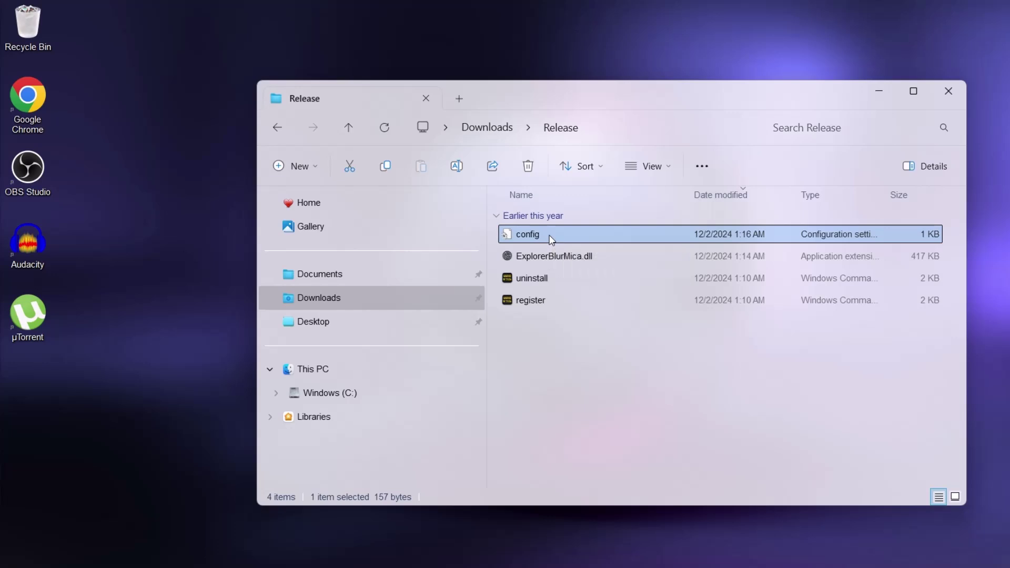
- Change the [light] alpha in config.ini from 200 to 50, save, and close Notepad and Explorer
double_click(551, 240)
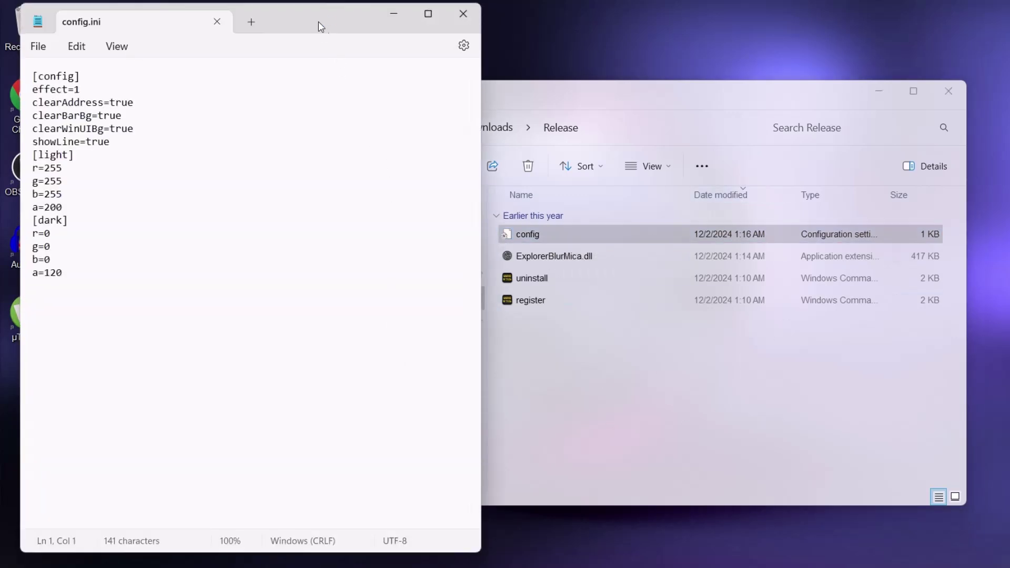
left_click_drag(317, 22, 358, 28)
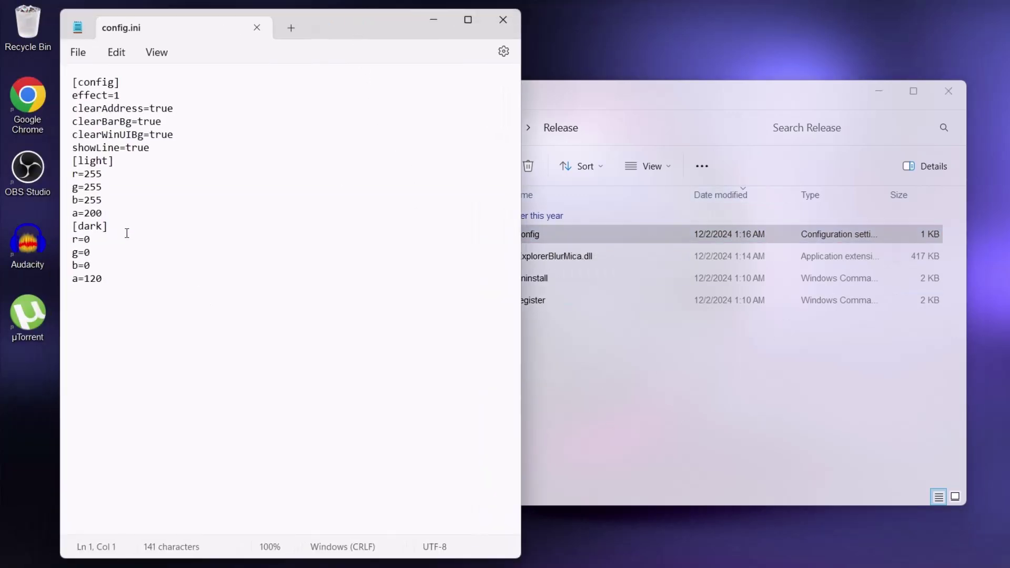
left_click_drag(110, 211, 86, 221)
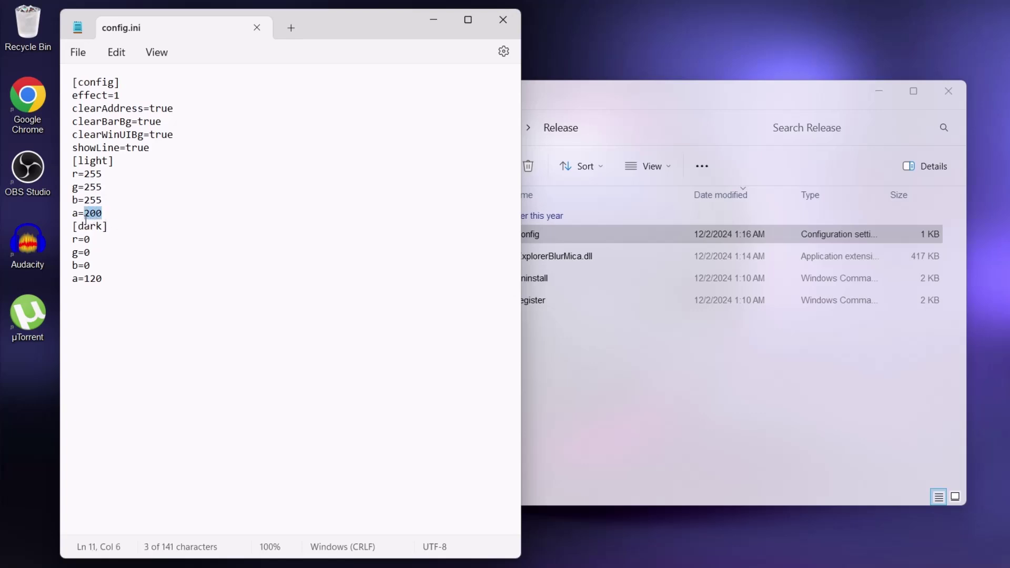
type("50")
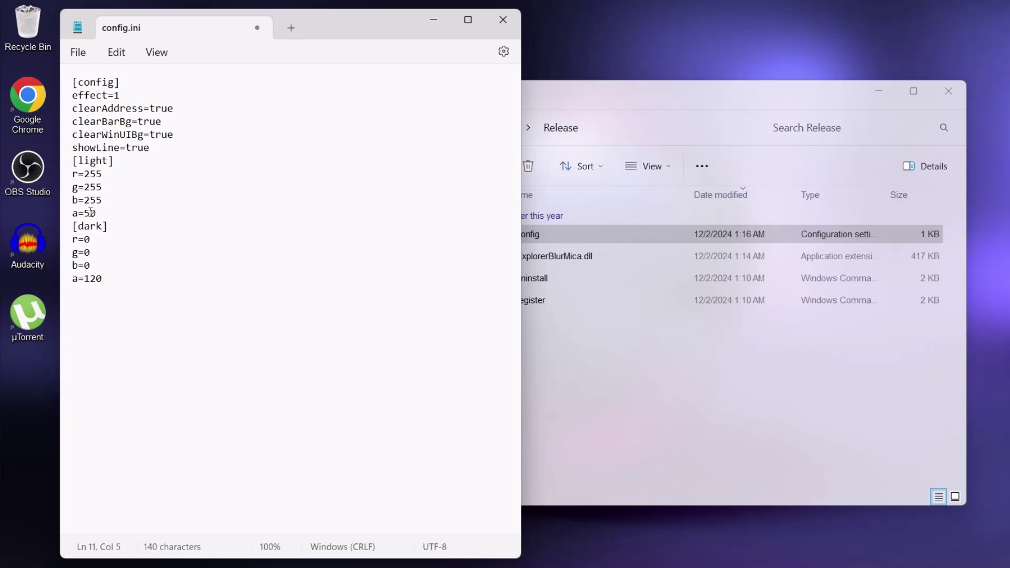
left_click(78, 52)
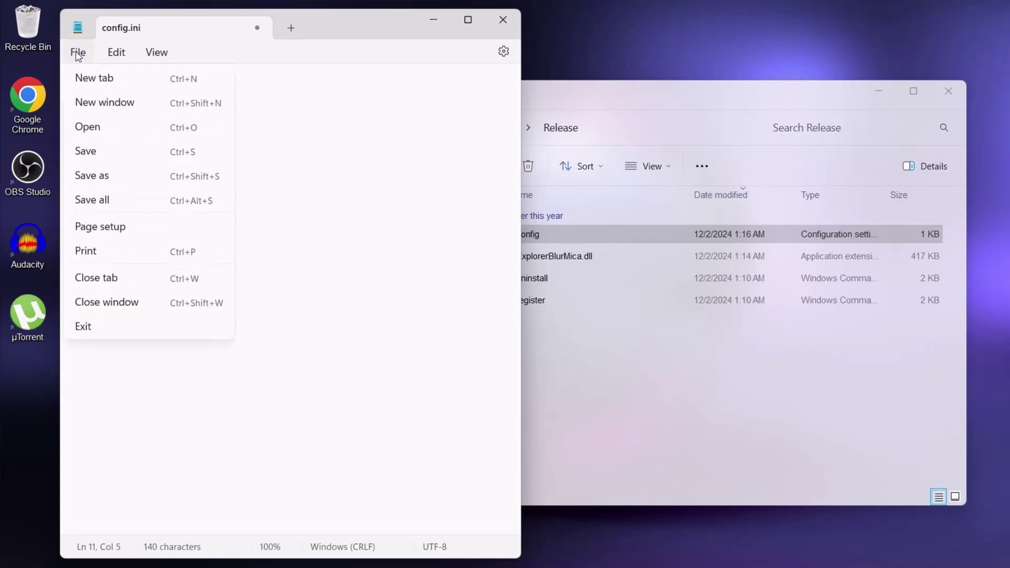
left_click(90, 152)
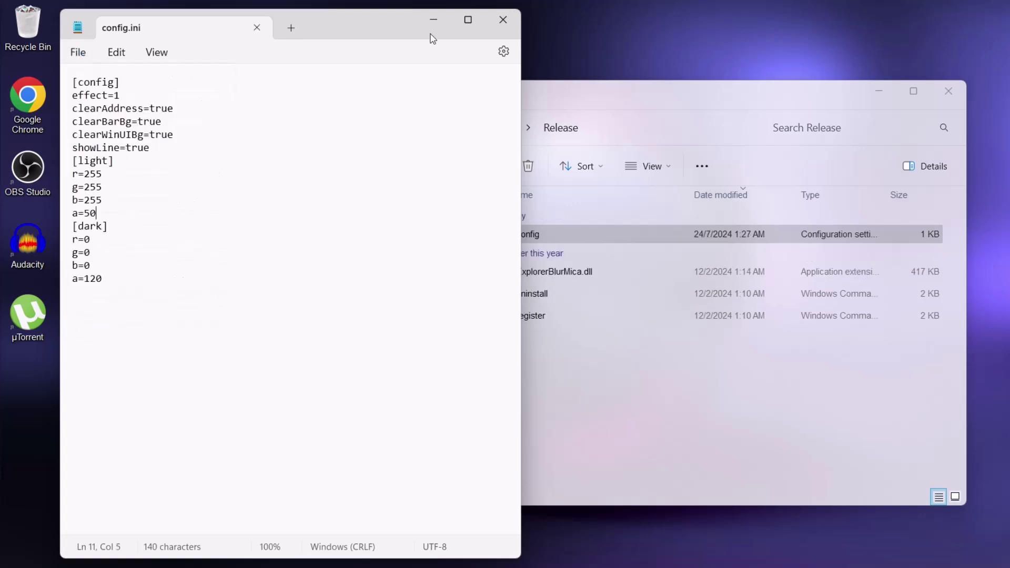
left_click(503, 19)
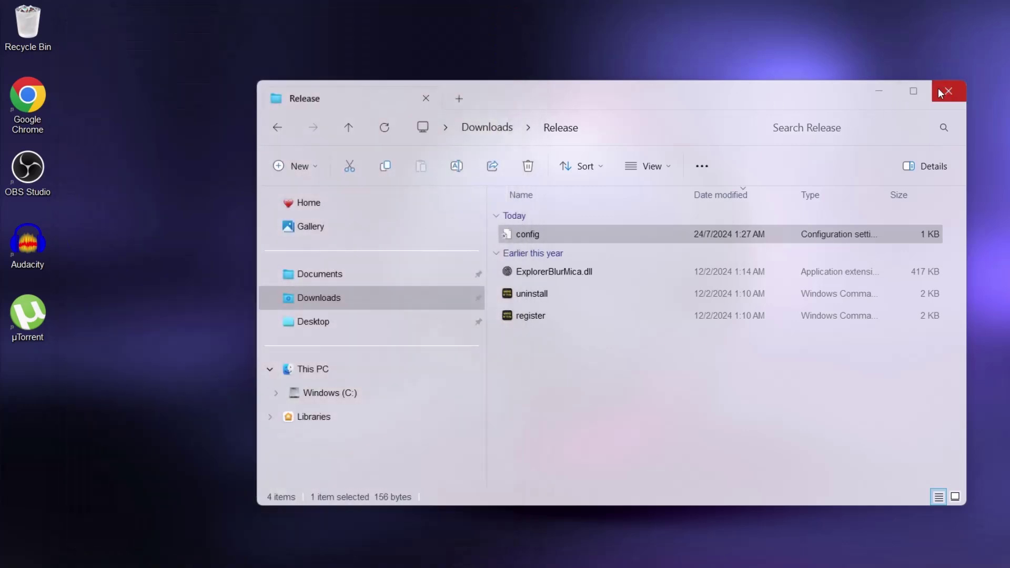
left_click(918, 89)
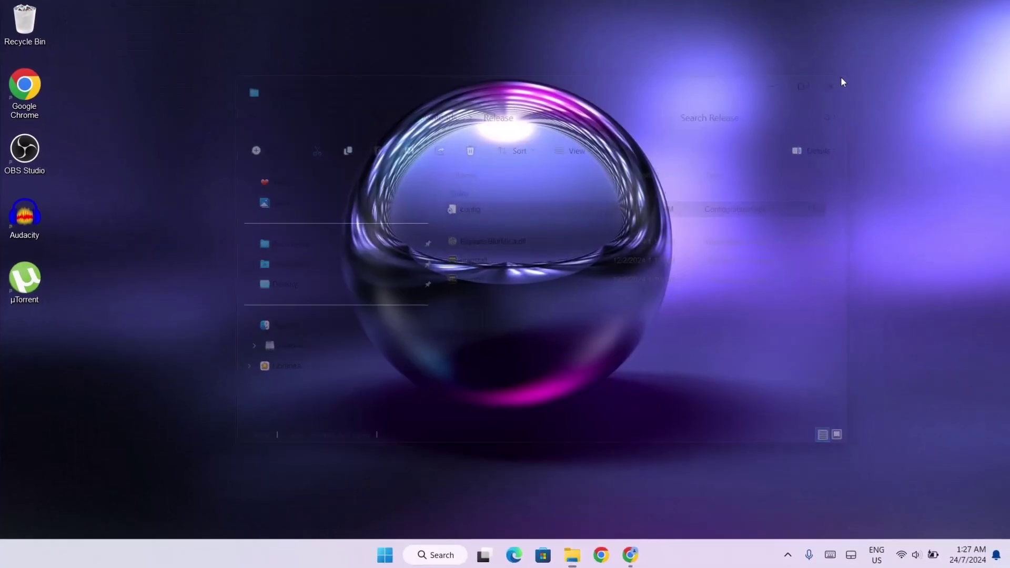
- Open a new File Explorer window, nudge it up, and select 7tsp GUI in Downloads
left_click(571, 553)
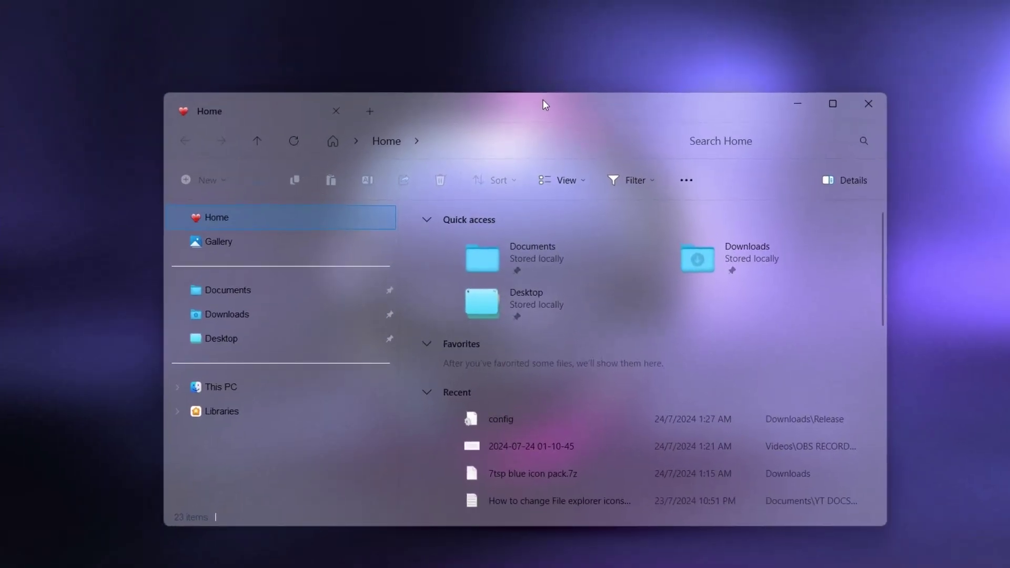
left_click_drag(542, 100, 542, 95)
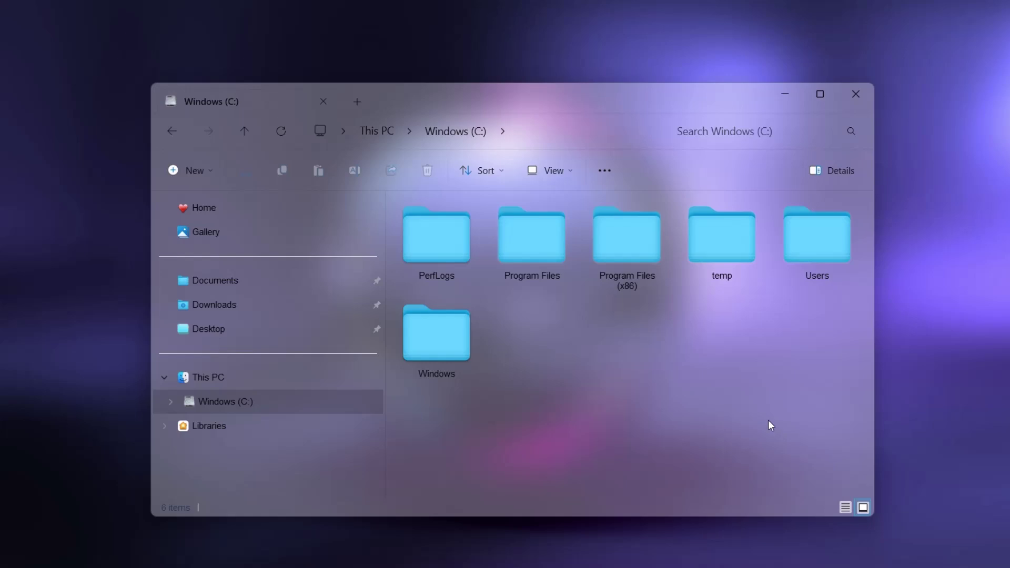
left_click(235, 306)
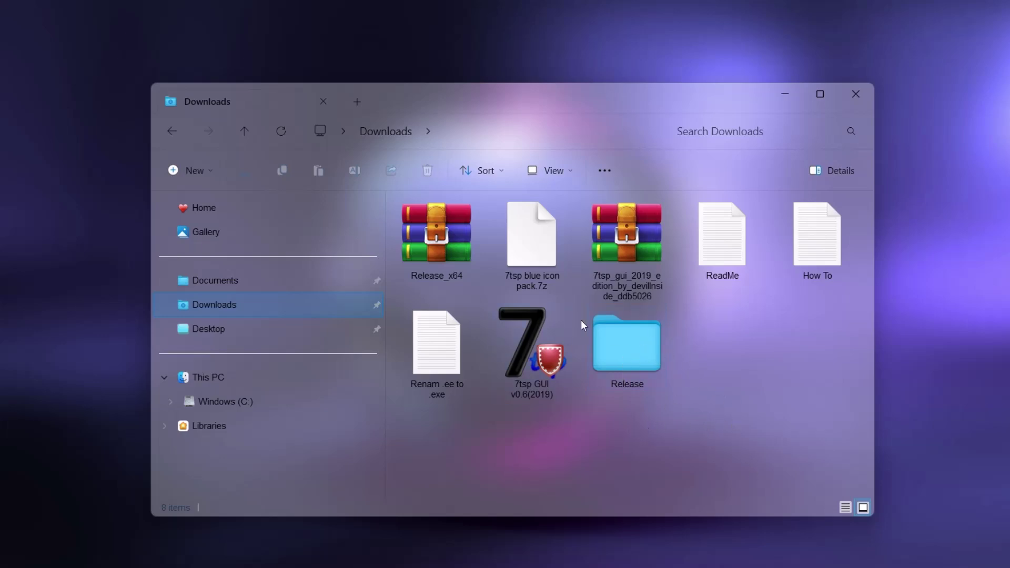
left_click(530, 358)
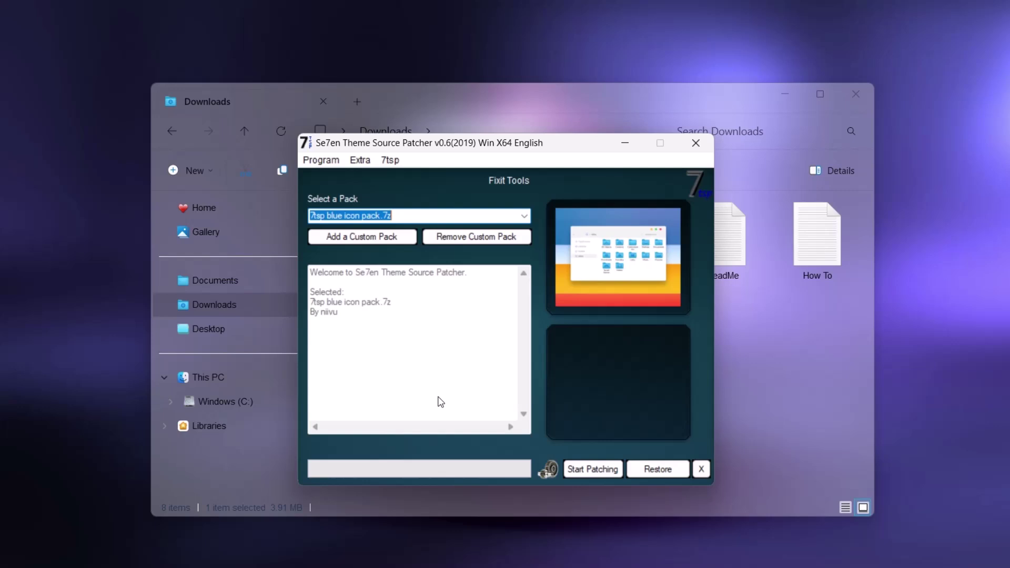
left_click(696, 140)
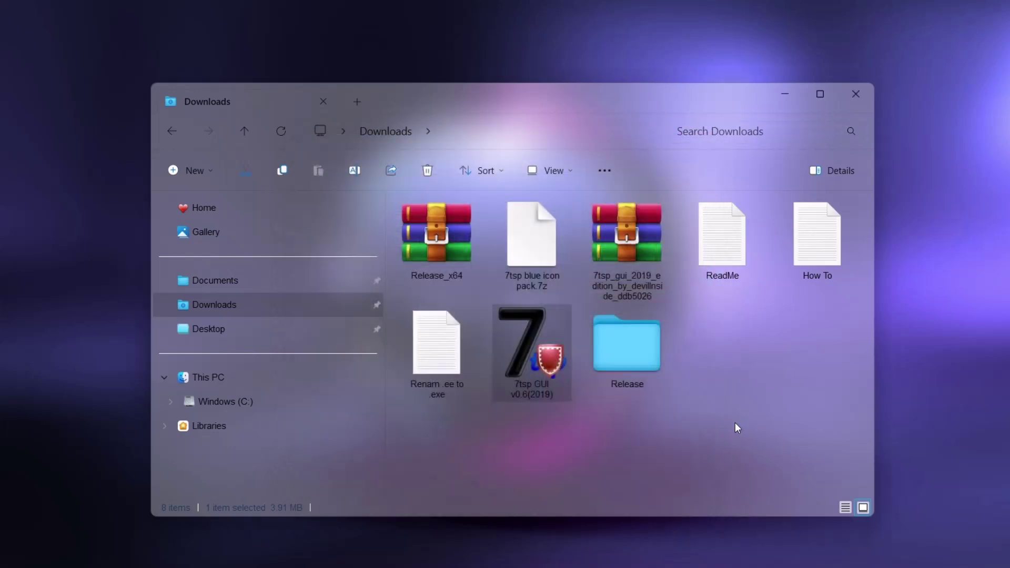
- Open the Release folder in Downloads to show config, ExplorerBlurMica.dll, uninstall and register
double_click(642, 345)
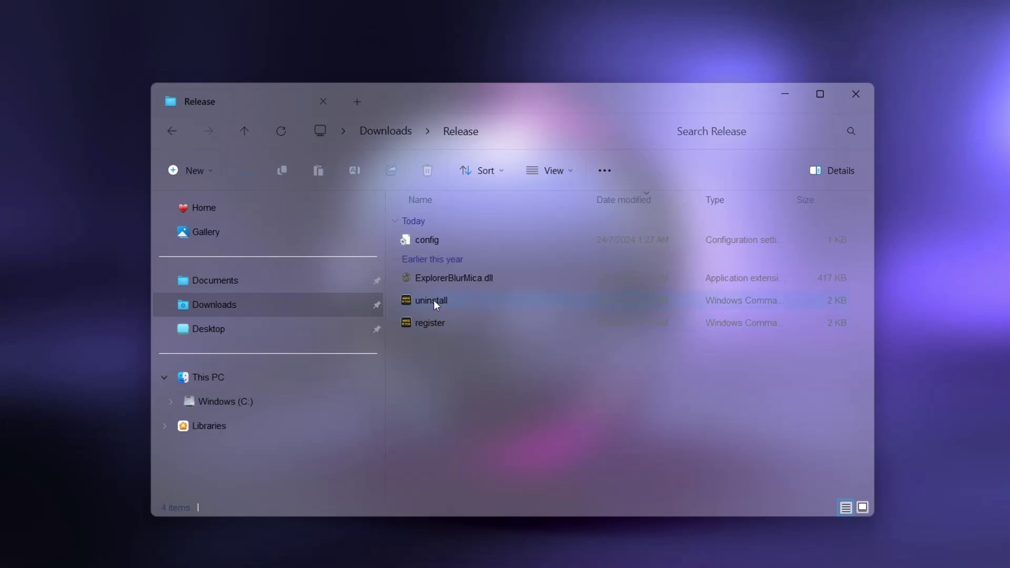
mouse_move(462, 305)
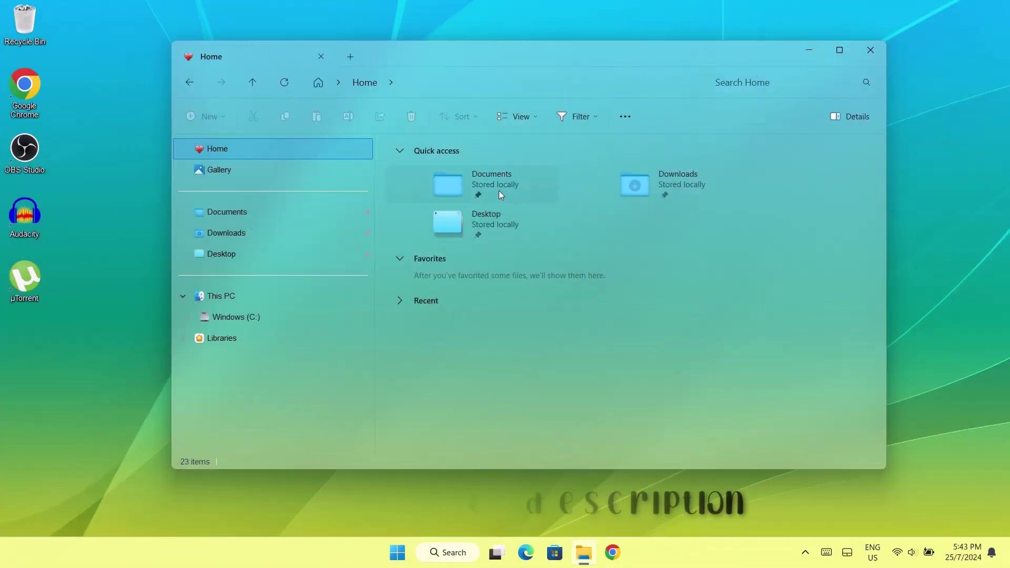
- Open the Windows (C:) drive and select PerfLogs, Program Files, Users and Windows in turn
left_click(236, 317)
left_click(425, 190)
left_click(467, 177)
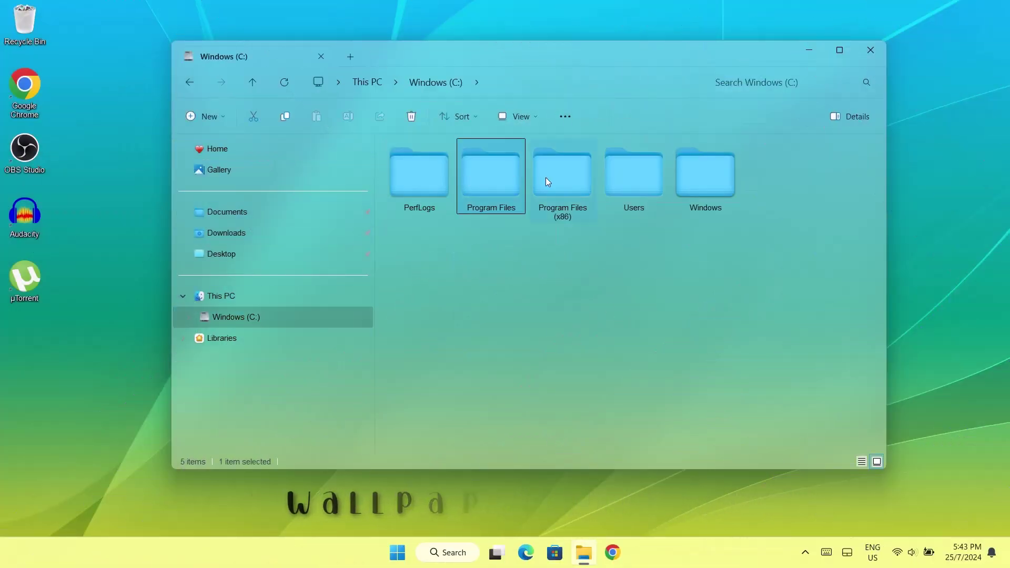
left_click(621, 181)
left_click(697, 182)
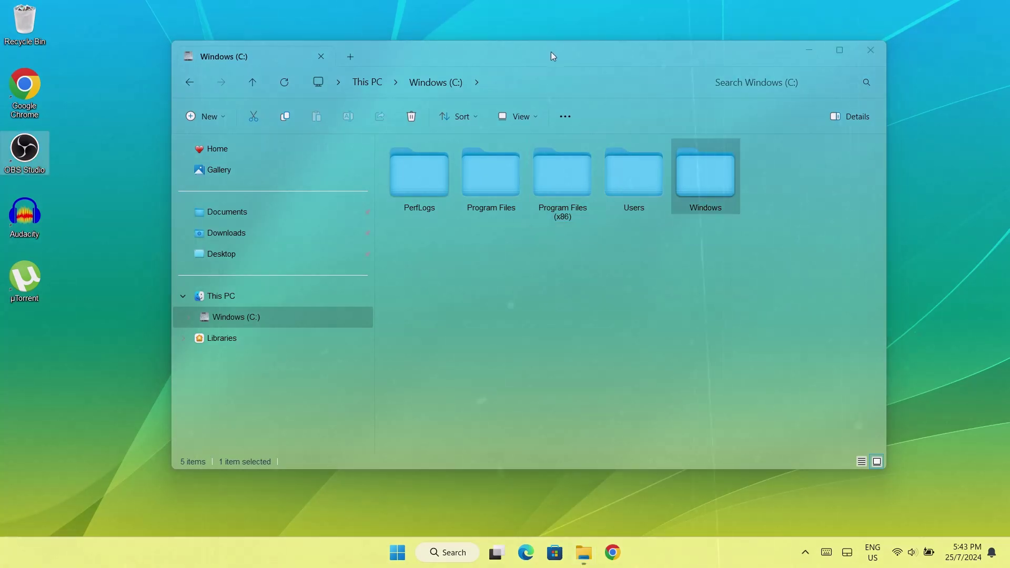